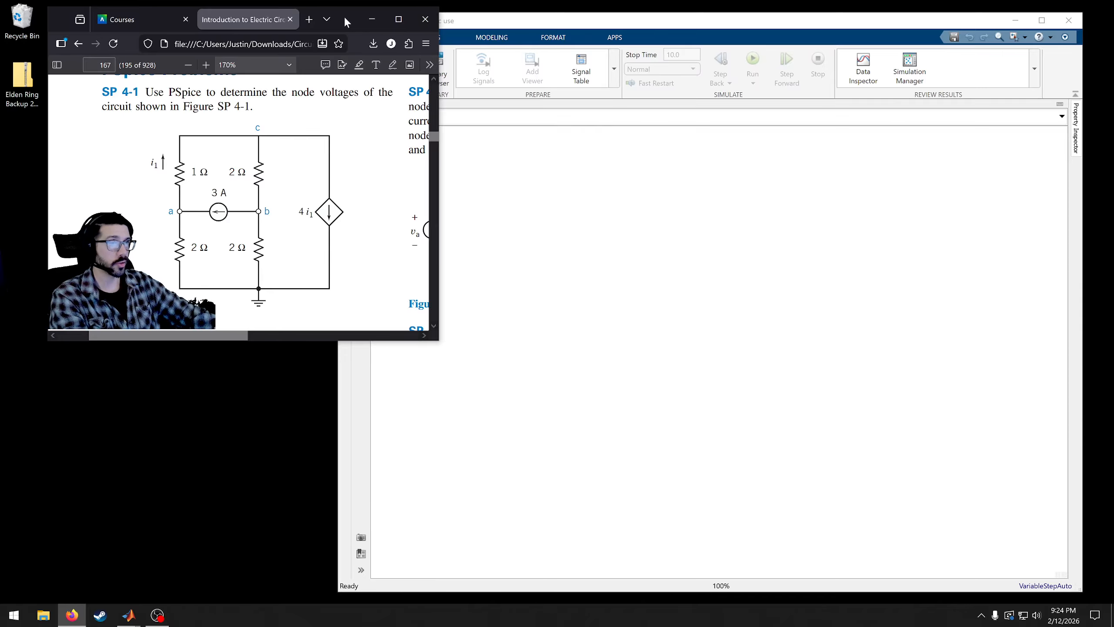
Add a Resistor from the Simscape Foundation Library's electrical elements to the blank model
{"action": "mouse_move", "coordinate": [340, 22]}
{"action": "left_mouse_down"}
{"action": "mouse_move", "coordinate": [301, 28]}
{"action": "mouse_move", "coordinate": [319, 24]}
{"action": "left_mouse_up"}
{"action": "left_click_drag", "start_coordinate": [548, 27], "coordinate": [548, 31]}
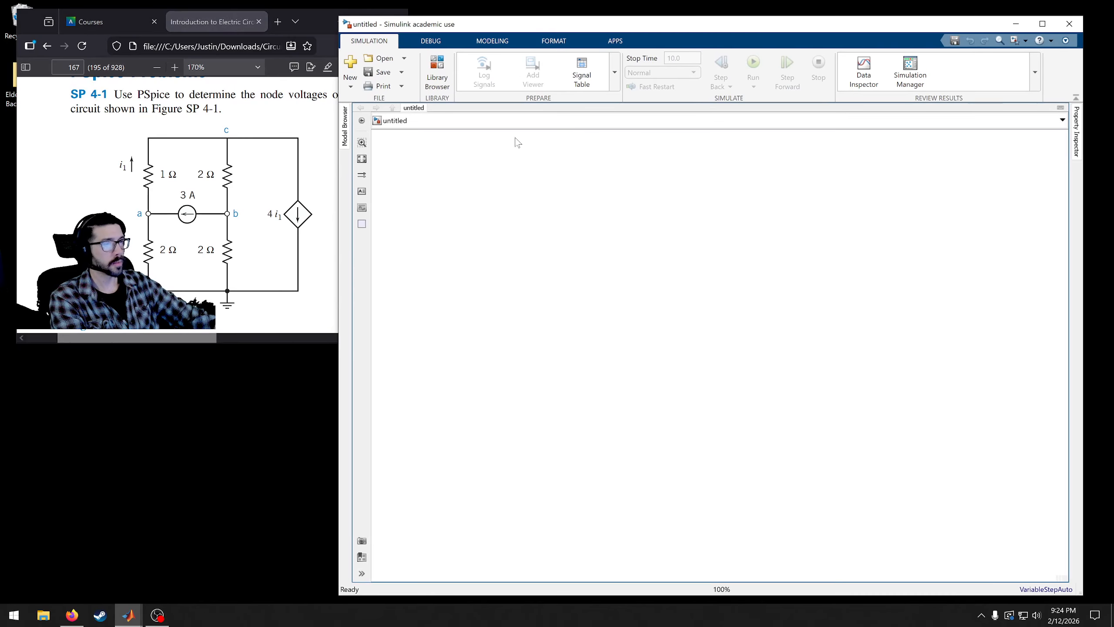
{"action": "left_click", "coordinate": [436, 72]}
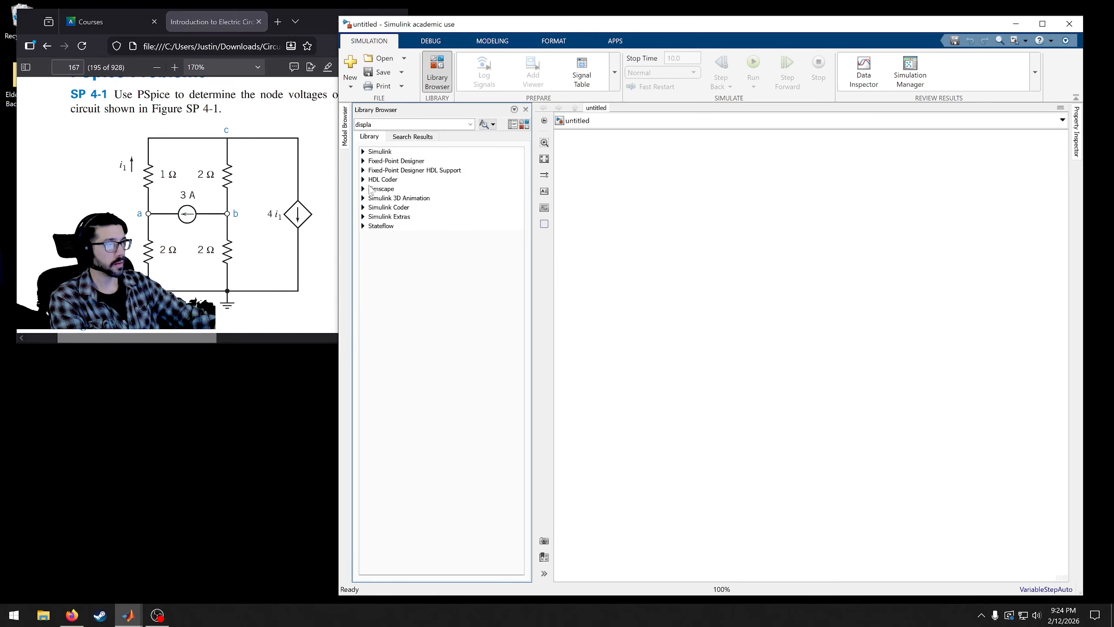
{"action": "left_click", "coordinate": [364, 189]}
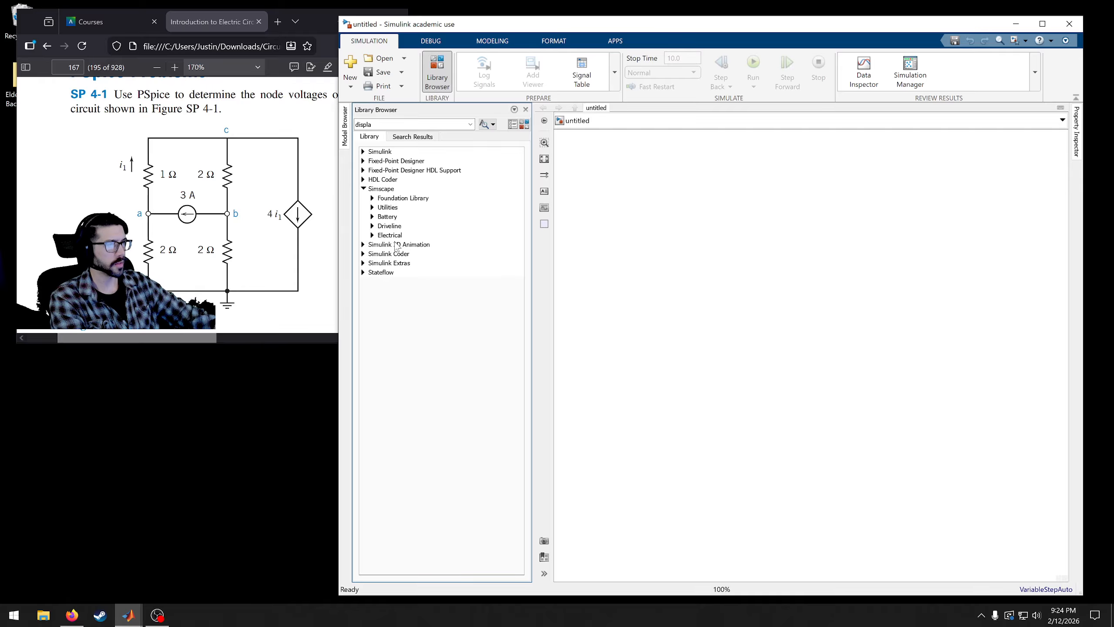
{"action": "left_click", "coordinate": [372, 198]}
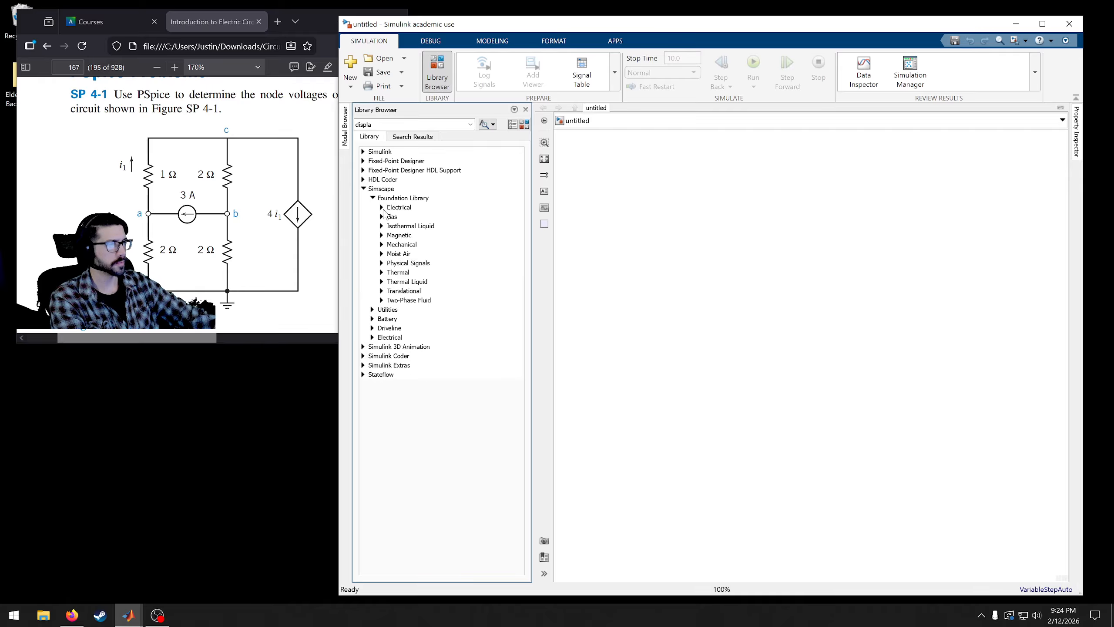
{"action": "left_click", "coordinate": [382, 208]}
{"action": "left_click", "coordinate": [391, 217]}
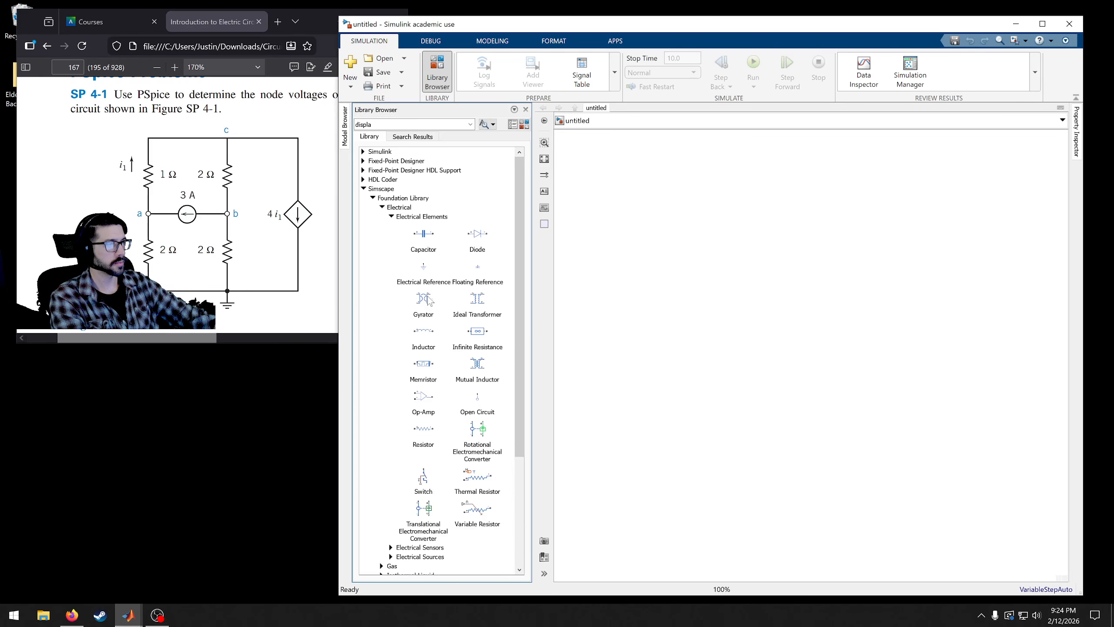
{"action": "left_click", "coordinate": [425, 440]}
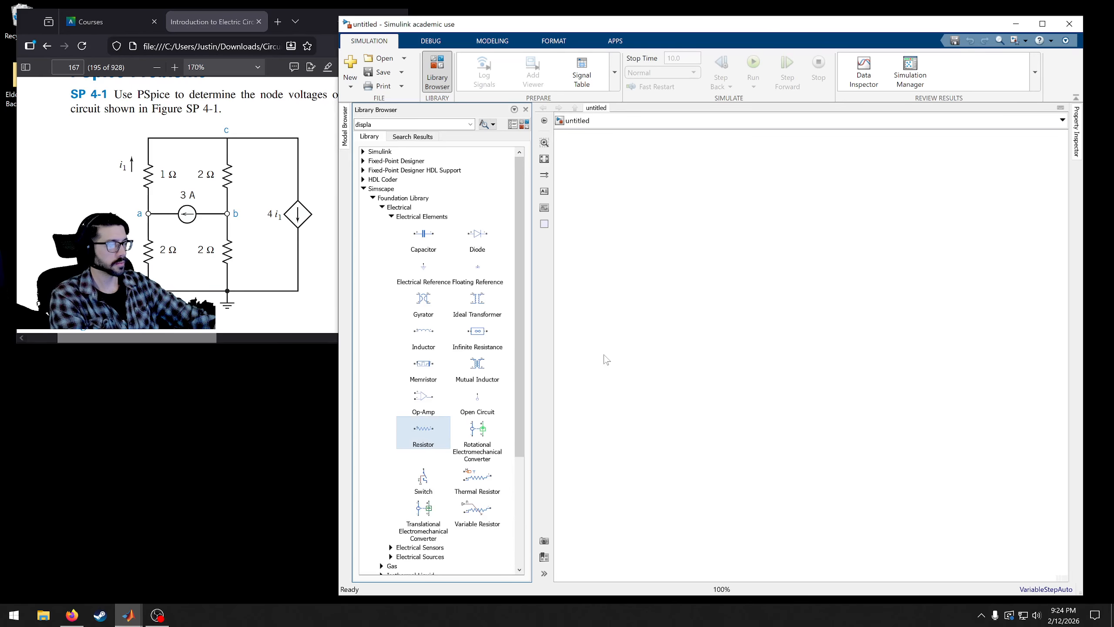
{"action": "left_click_drag", "start_coordinate": [435, 432], "coordinate": [623, 341]}
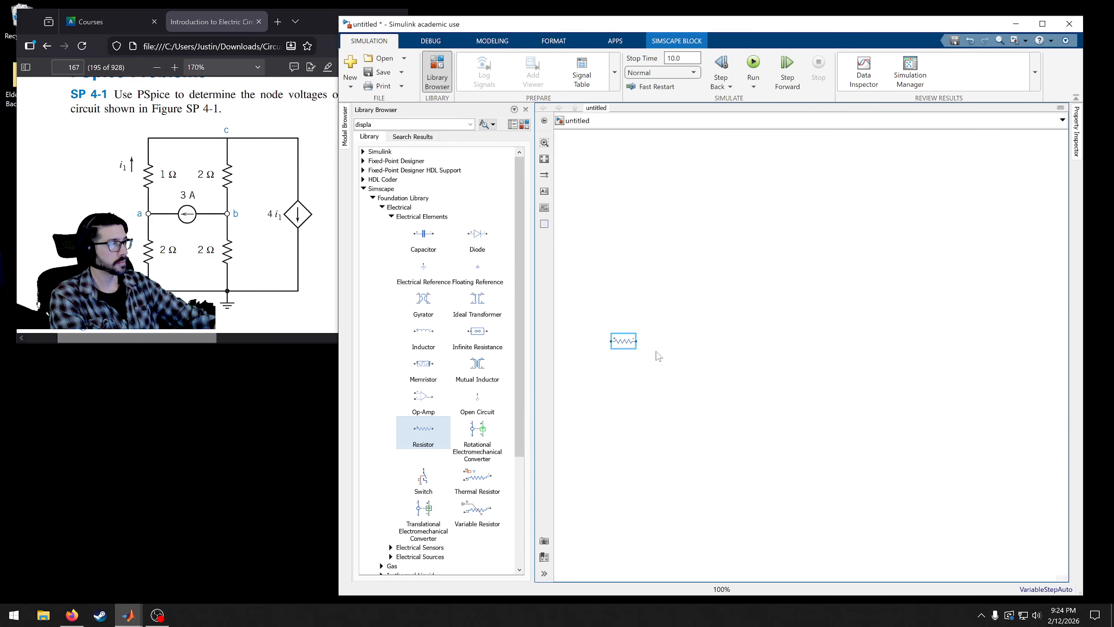
Paste three more copies of the resistor, spread out across the canvas
{"action": "left_click", "coordinate": [644, 294]}
{"action": "key", "text": "ctrl+v"}
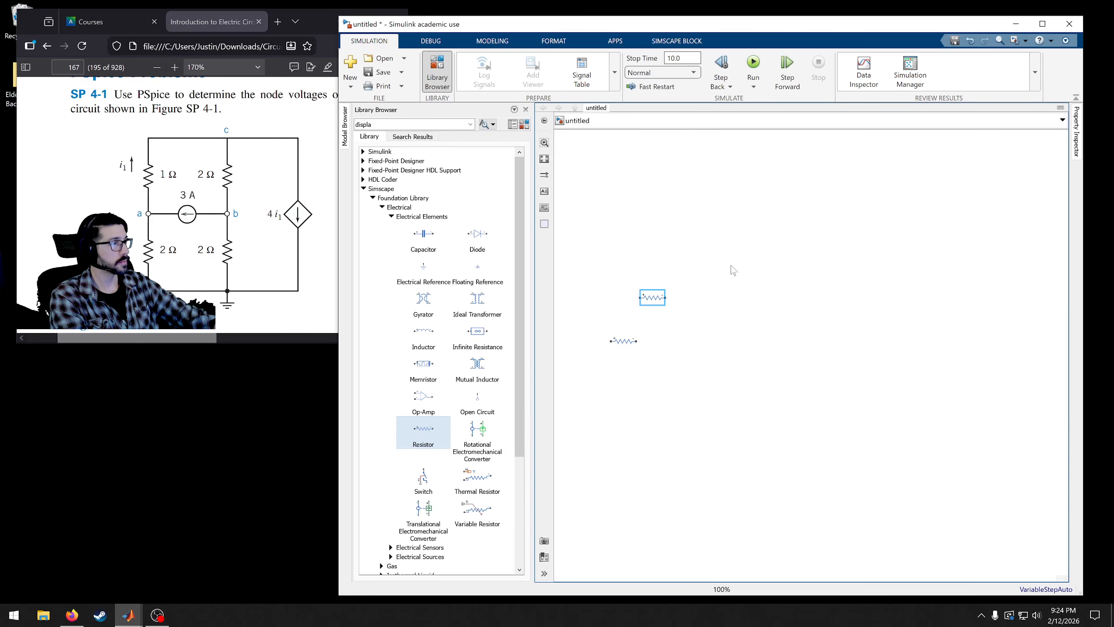
{"action": "left_click", "coordinate": [728, 266]}
{"action": "key", "text": "ctrl+v"}
{"action": "key", "text": "ctrl+v"}
{"action": "left_click_drag", "start_coordinate": [748, 284], "coordinate": [736, 346]}
Rotate all four resistors to vertical and arrange them in two columns, one resistor above the other
{"action": "scroll", "coordinate": [718, 354], "scroll_direction": "up", "scroll_amount": 2}
{"action": "key", "text": "ctrl+r"}
{"action": "left_click", "coordinate": [576, 335]}
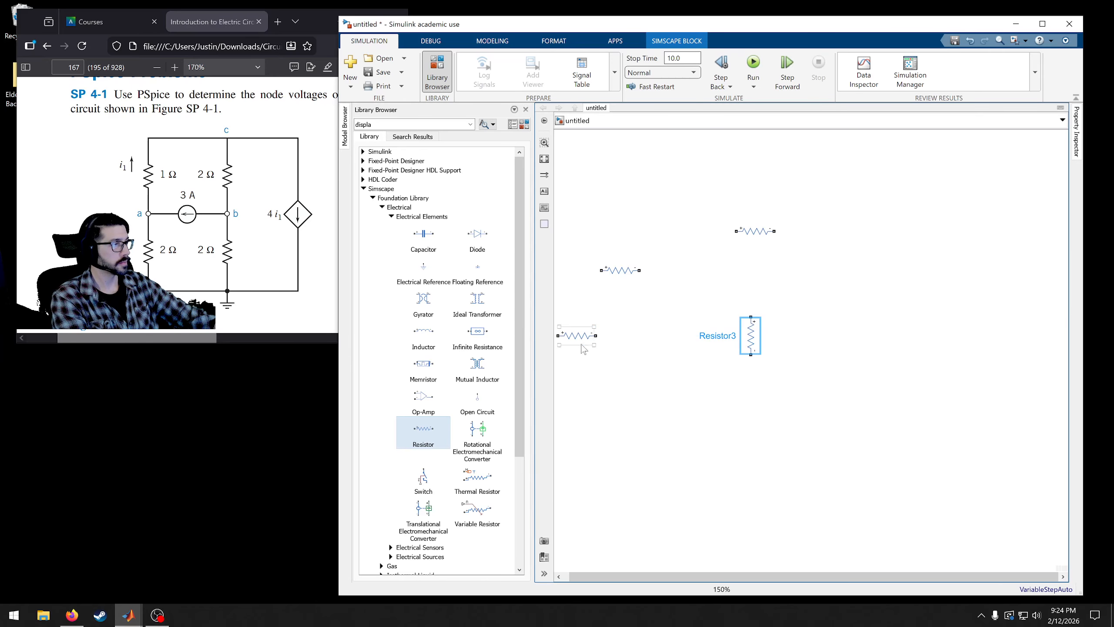
{"action": "key", "text": "ctrl+r"}
{"action": "left_click", "coordinate": [619, 277]}
{"action": "key", "text": "ctrl+r"}
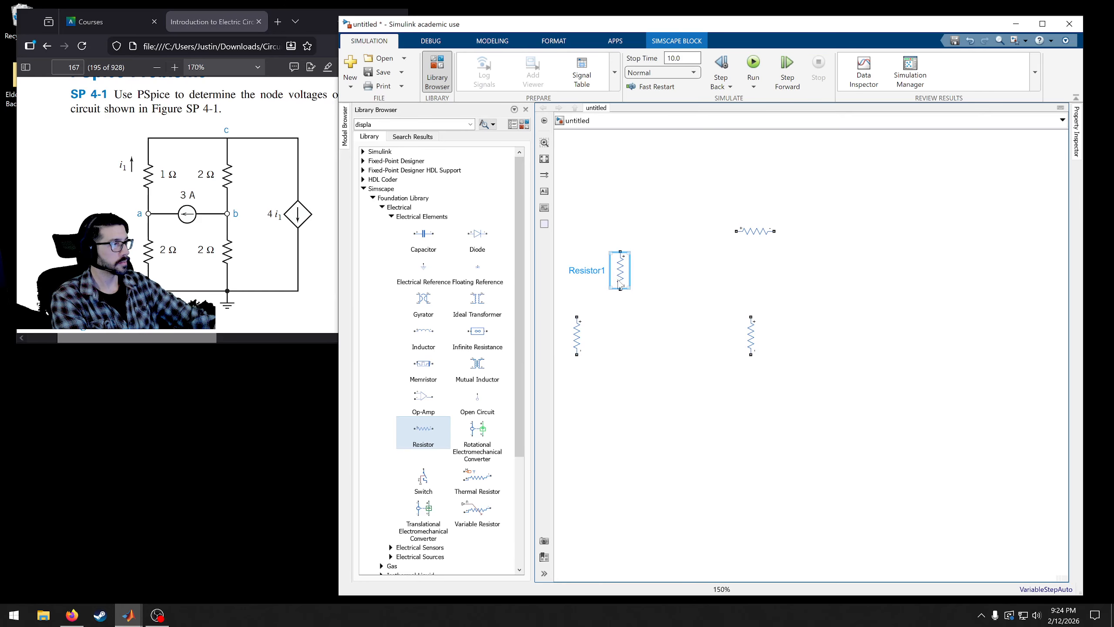
{"action": "left_click_drag", "start_coordinate": [619, 281], "coordinate": [577, 250]}
{"action": "left_click", "coordinate": [752, 239]}
{"action": "key", "text": "ctrl+r"}
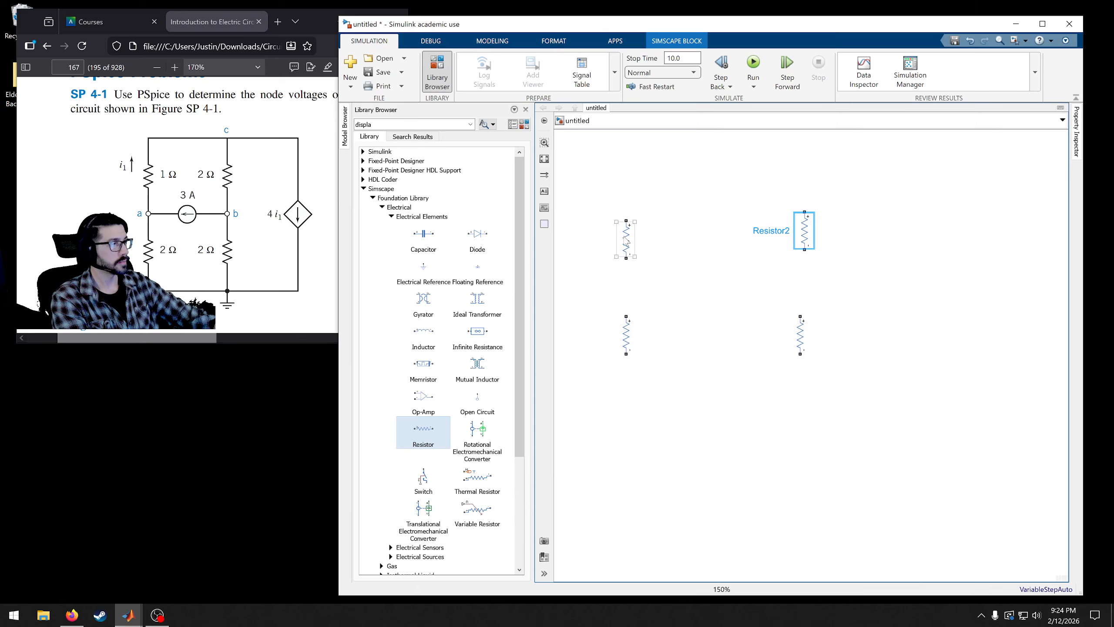
{"action": "left_click_drag", "start_coordinate": [627, 239], "coordinate": [627, 231]}
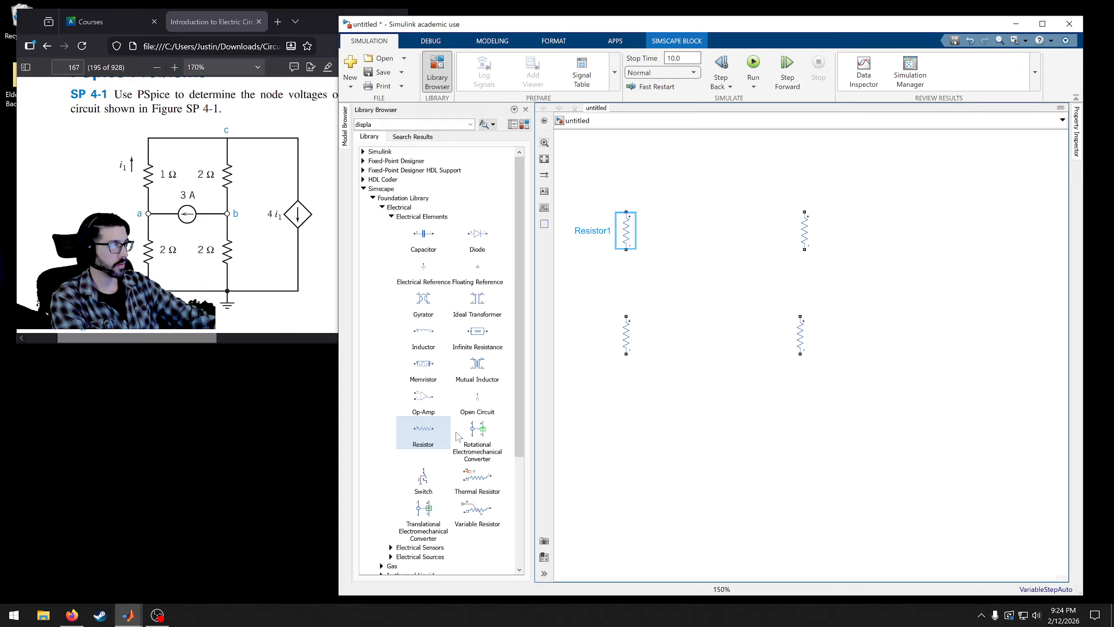
Add a DC Current Source from the electrical sources between the resistor columns and rotate its arrow to point left
{"action": "scroll", "coordinate": [439, 417], "scroll_direction": "down", "scroll_amount": 3}
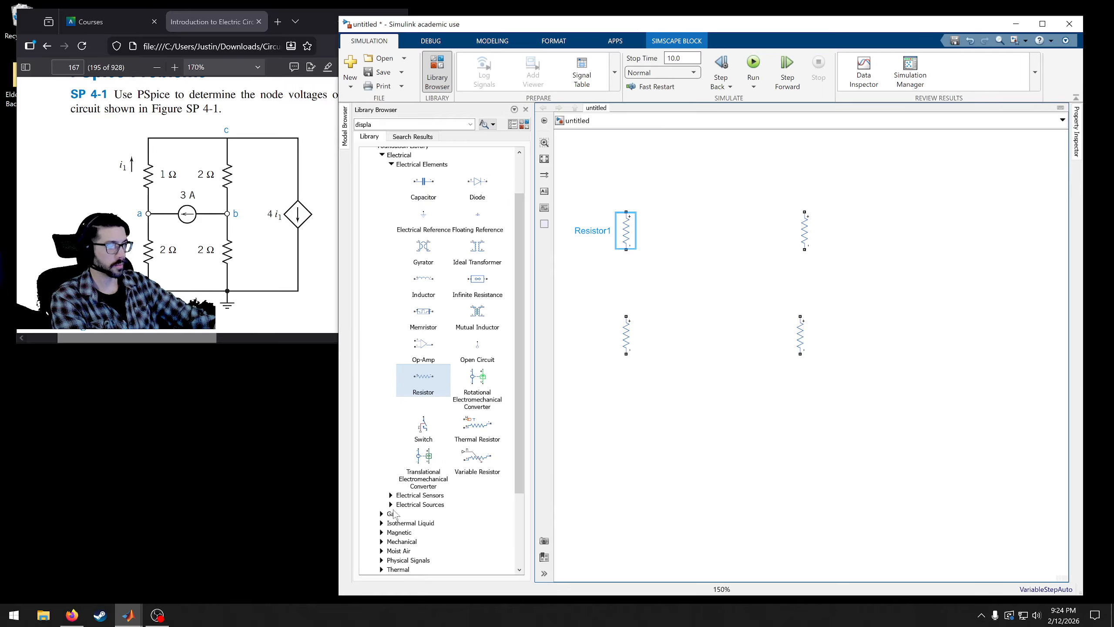
{"action": "left_click", "coordinate": [391, 504]}
{"action": "scroll", "coordinate": [434, 482], "scroll_direction": "down", "scroll_amount": 10}
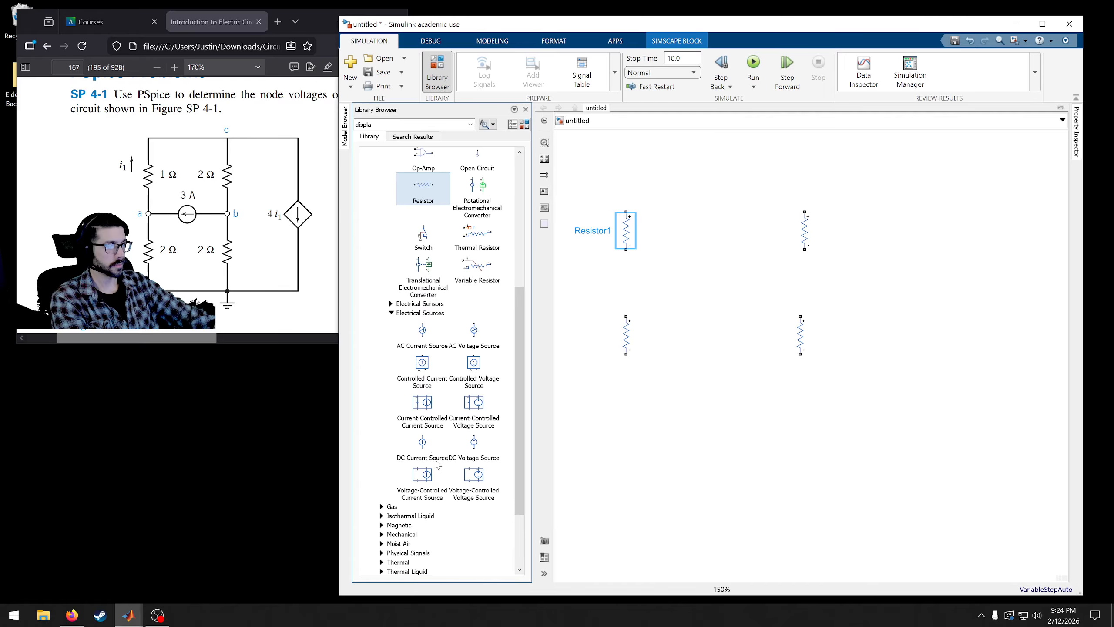
{"action": "left_click_drag", "start_coordinate": [423, 445], "coordinate": [711, 298]}
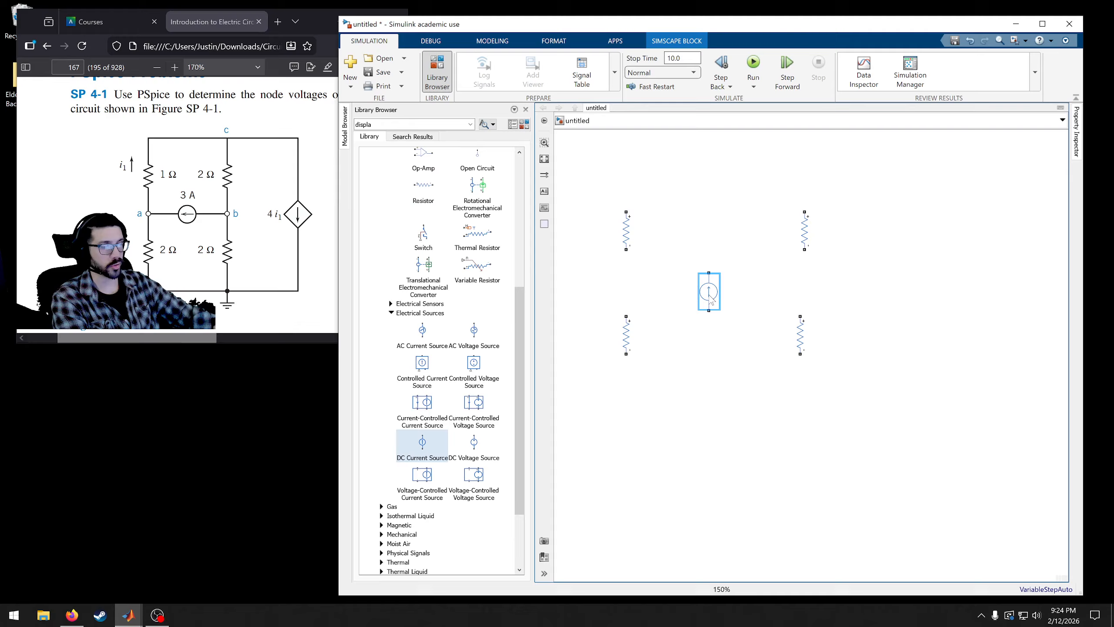
{"action": "key", "text": "ctrl+r"}
{"action": "key", "text": "ctrl+r"}
{"action": "key", "text": "ctrl+r"}
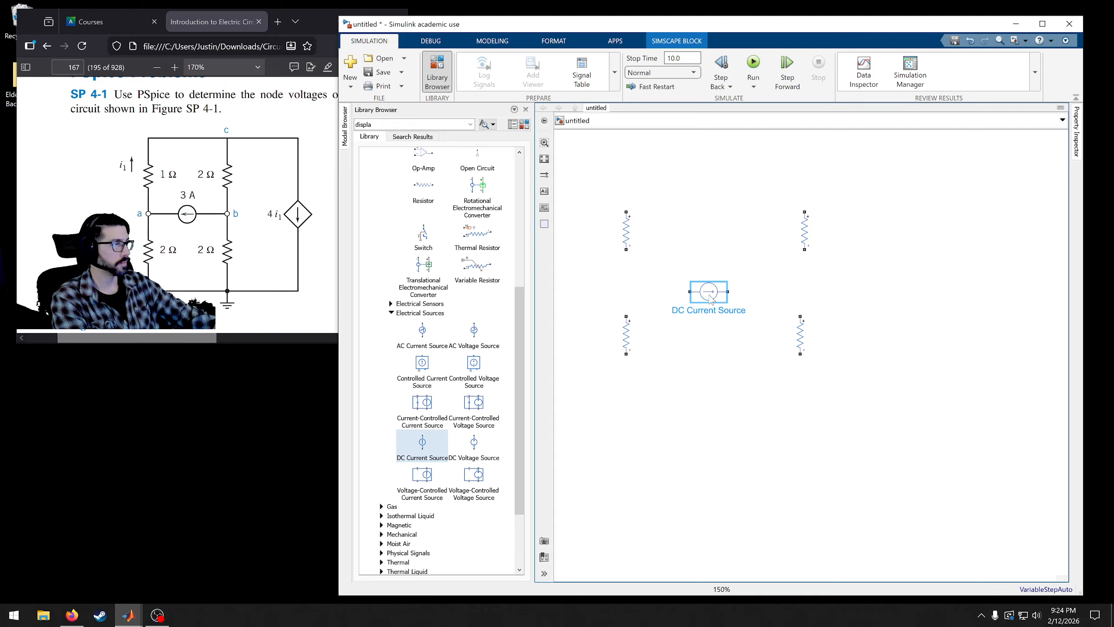
Wire the upper resistor to the lower resistor in each column, keeping each pair vertically aligned
{"action": "left_click_drag", "start_coordinate": [626, 336], "coordinate": [627, 253]}
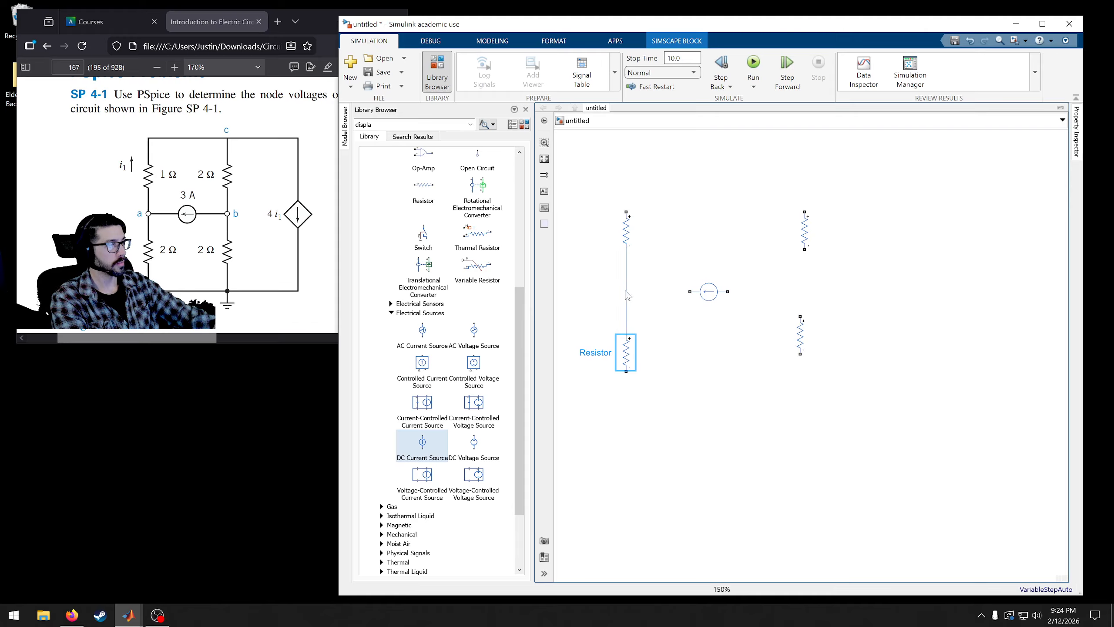
{"action": "left_click", "coordinate": [805, 240]}
{"action": "left_click_drag", "start_coordinate": [802, 249], "coordinate": [804, 357]}
{"action": "left_click", "coordinate": [803, 338]}
Wire the DC current source across the two columns' midpoints, and connect the columns' upper ends and lower ends together
{"action": "left_click", "coordinate": [716, 297]}
{"action": "mouse_move", "coordinate": [693, 291]}
{"action": "left_mouse_down"}
{"action": "mouse_move", "coordinate": [616, 286]}
{"action": "mouse_move", "coordinate": [626, 291]}
{"action": "left_mouse_up"}
{"action": "left_click", "coordinate": [719, 293]}
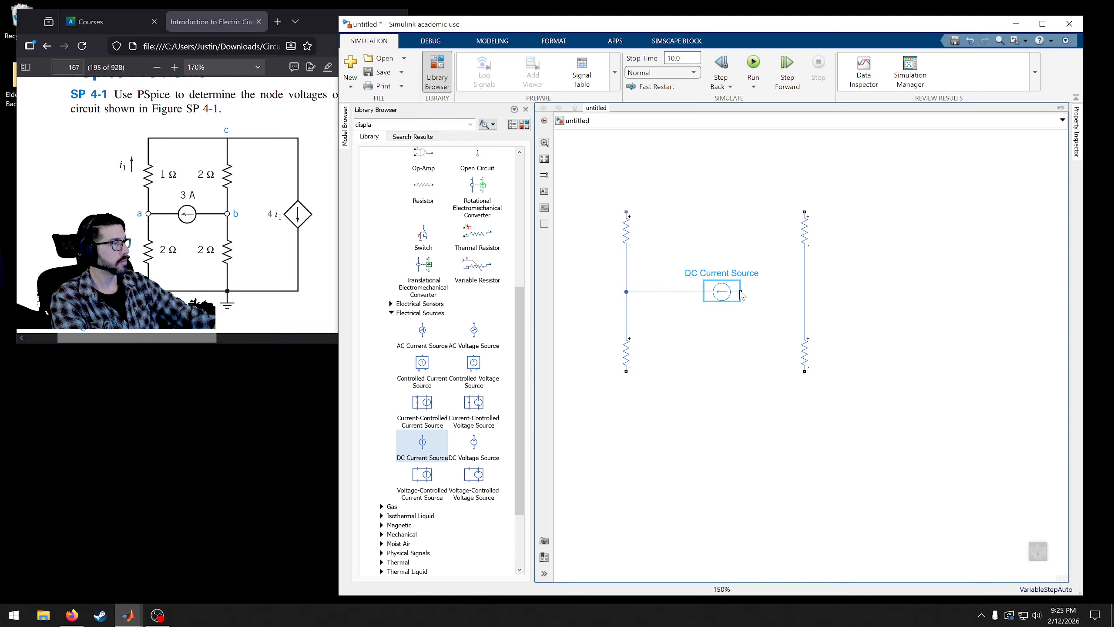
{"action": "left_click_drag", "start_coordinate": [722, 293], "coordinate": [804, 292]}
{"action": "left_click_drag", "start_coordinate": [626, 212], "coordinate": [803, 213]}
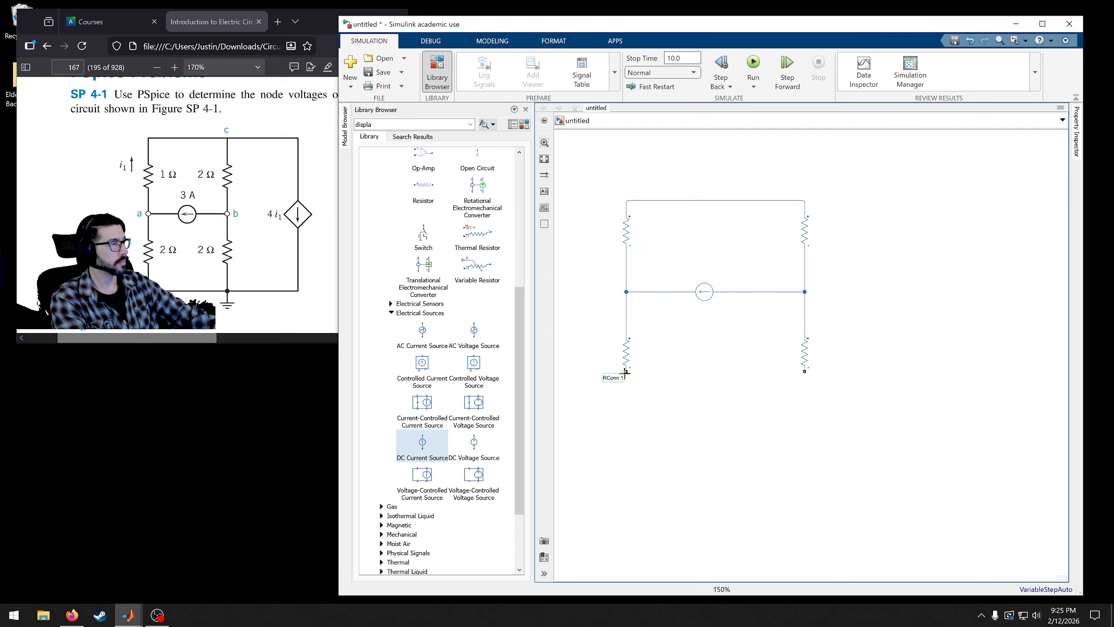
{"action": "left_click_drag", "start_coordinate": [626, 372], "coordinate": [804, 371]}
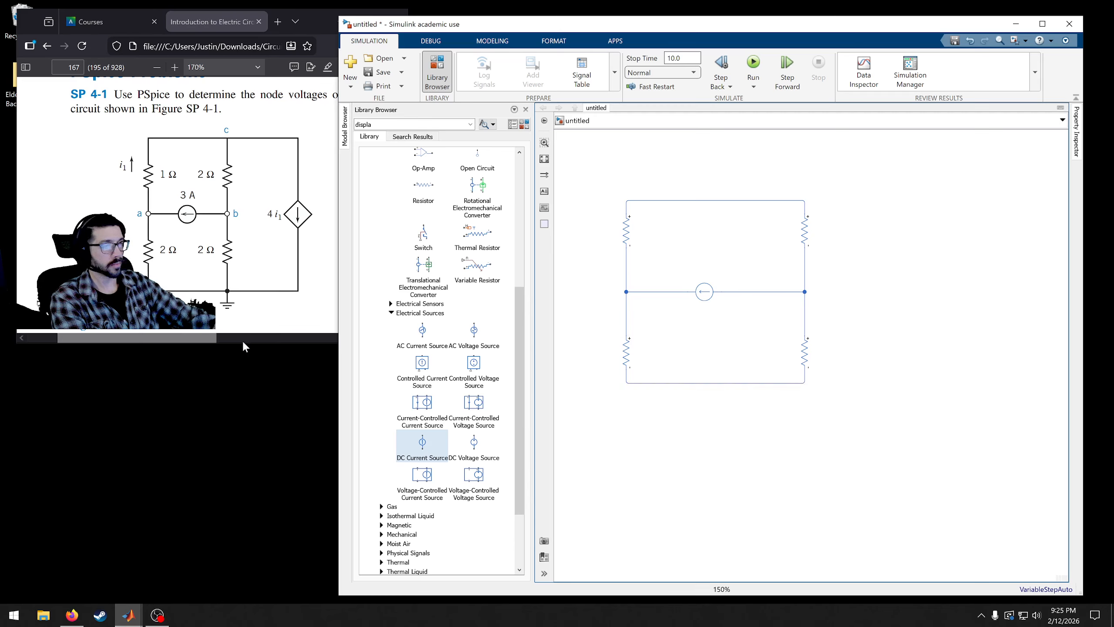
Add an Electrical Reference from the electrical elements below the right resistor column
{"action": "scroll", "coordinate": [416, 225], "scroll_direction": "up", "scroll_amount": 2}
{"action": "scroll", "coordinate": [416, 224], "scroll_direction": "up", "scroll_amount": 8}
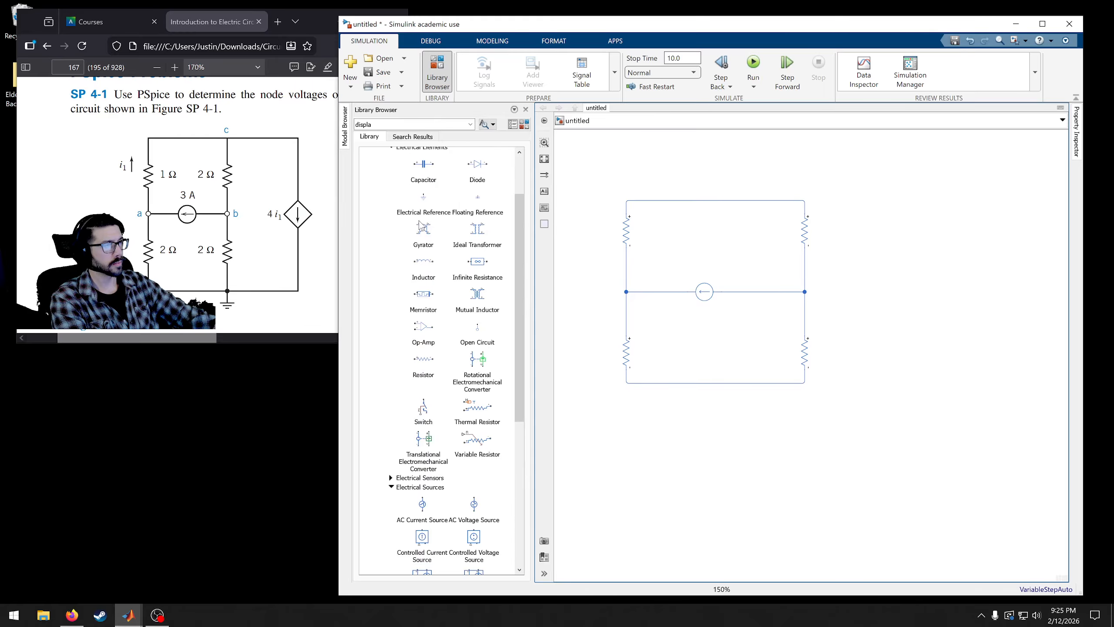
{"action": "left_click_drag", "start_coordinate": [423, 216], "coordinate": [805, 440]}
Search the block library for "solver confi", add a Solver Configuration block, and wire it with the electrical reference to the circuit's lower node
{"action": "double_click", "coordinate": [371, 124]}
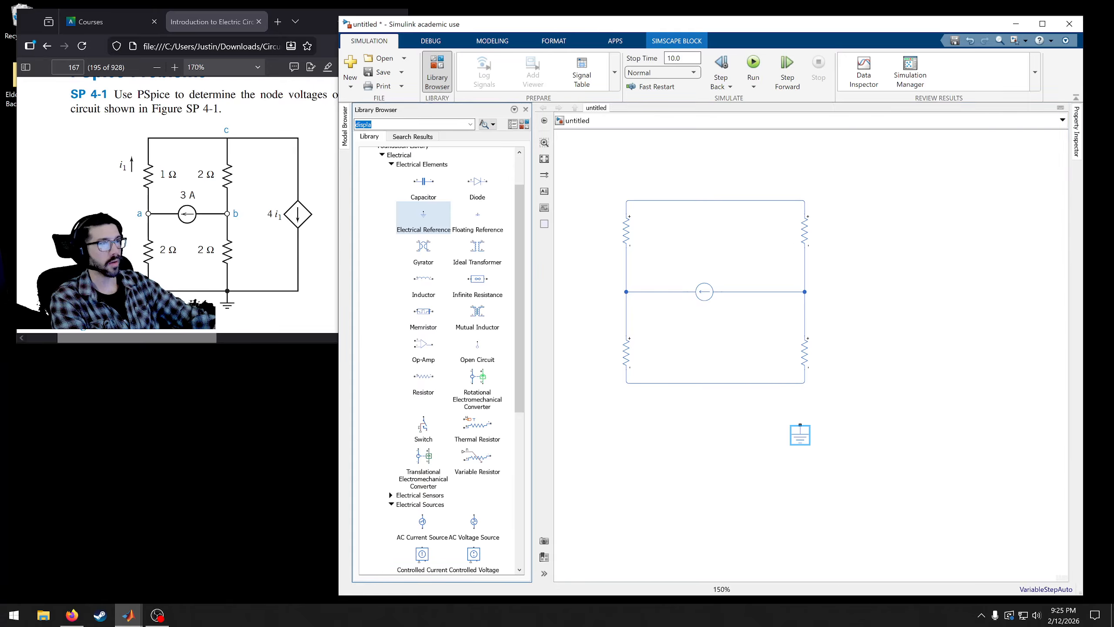
{"action": "type", "text": "co"}
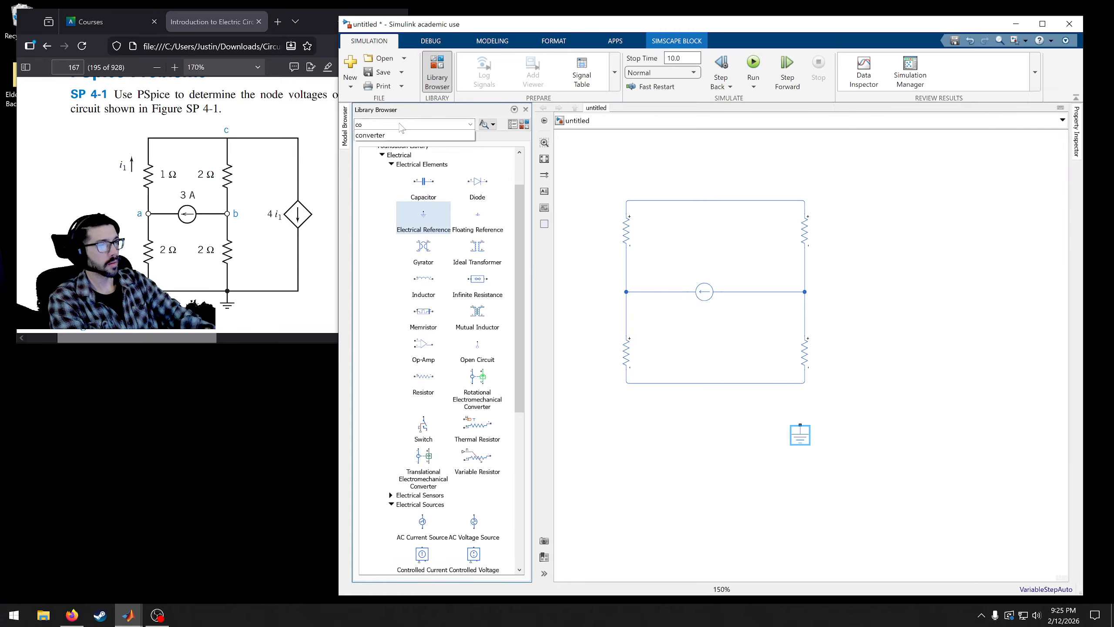
{"action": "key", "text": "BackSpace"}
{"action": "key", "text": "BackSpace"}
{"action": "type", "text": "solver confi"}
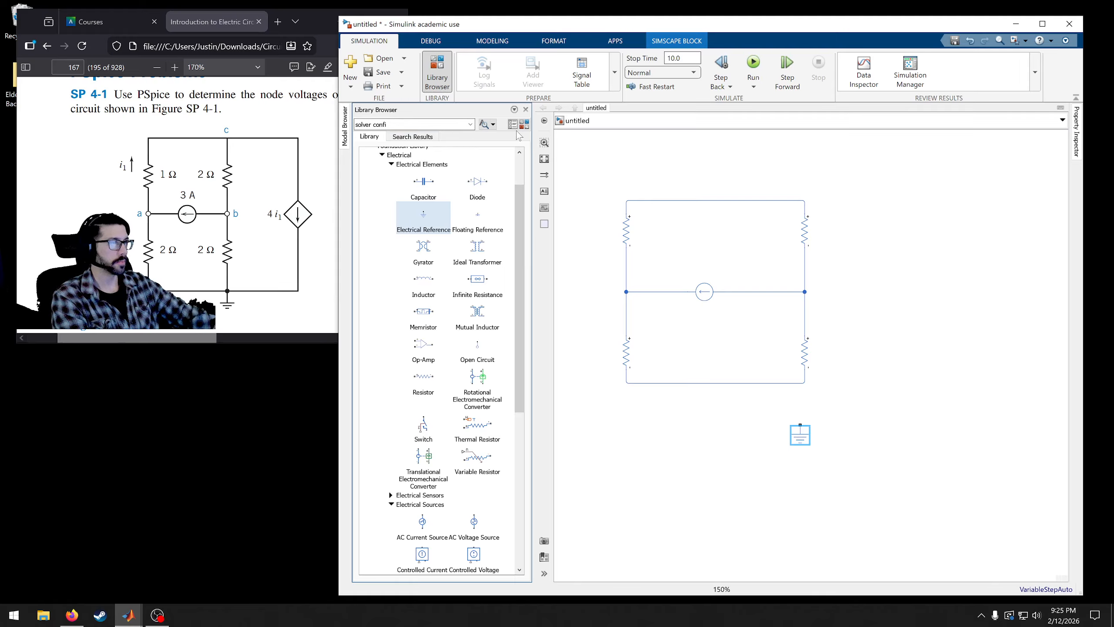
{"action": "key", "text": "Return"}
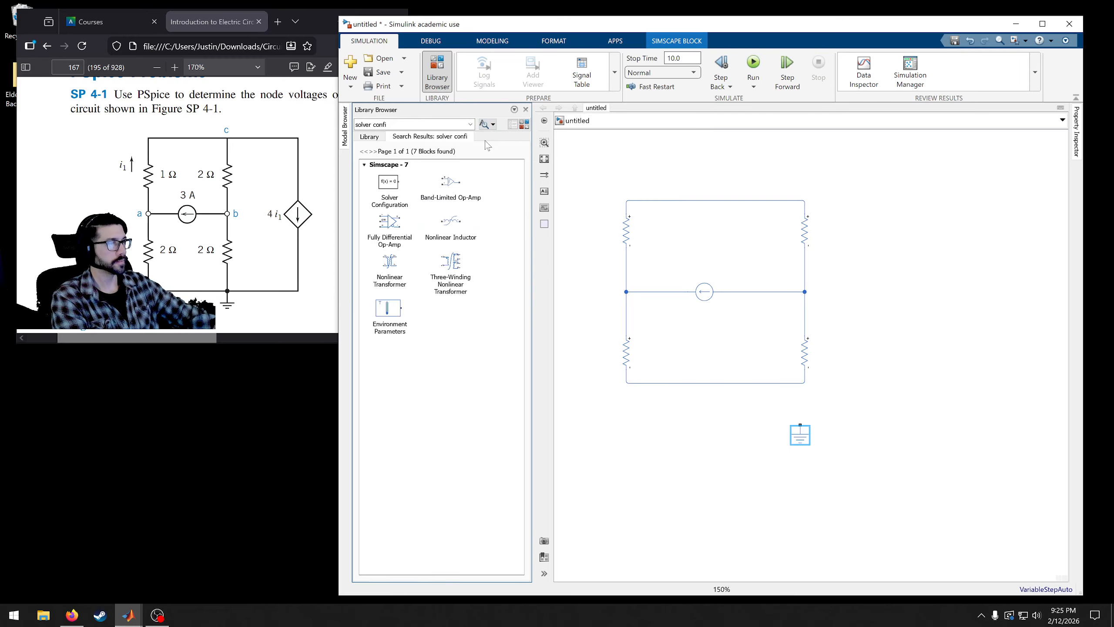
{"action": "left_click_drag", "start_coordinate": [388, 183], "coordinate": [800, 409]}
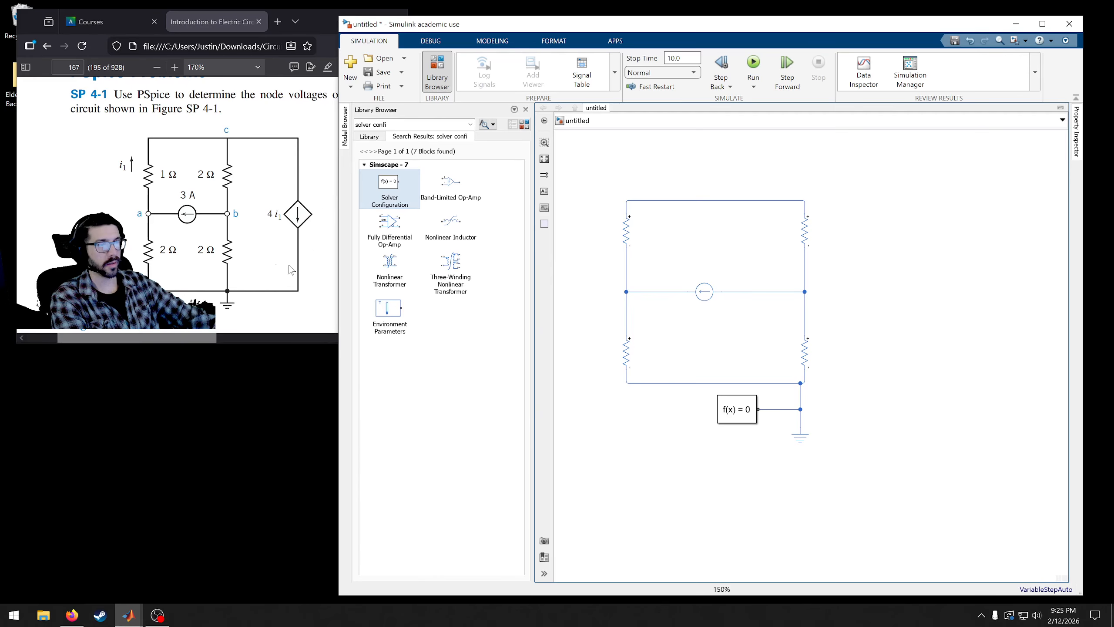
Add a Current-Controlled Current Source to the right of the circuit and flip it so its source arrow points down
{"action": "left_click", "coordinate": [358, 138]}
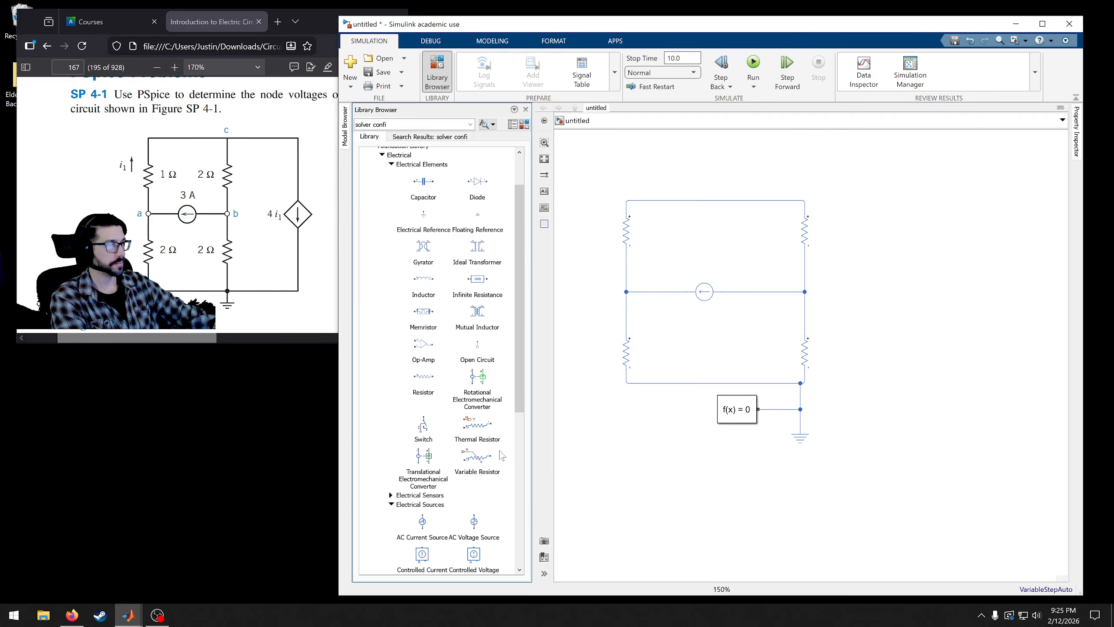
{"action": "scroll", "coordinate": [391, 505], "scroll_direction": "down", "scroll_amount": 5}
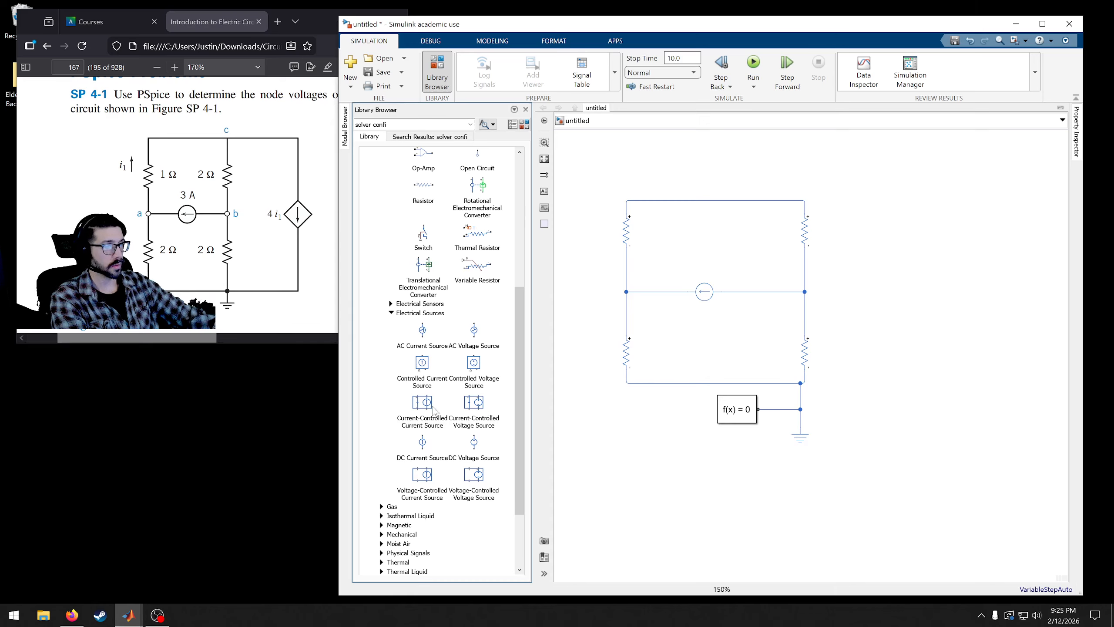
{"action": "left_click_drag", "start_coordinate": [433, 407], "coordinate": [870, 314]}
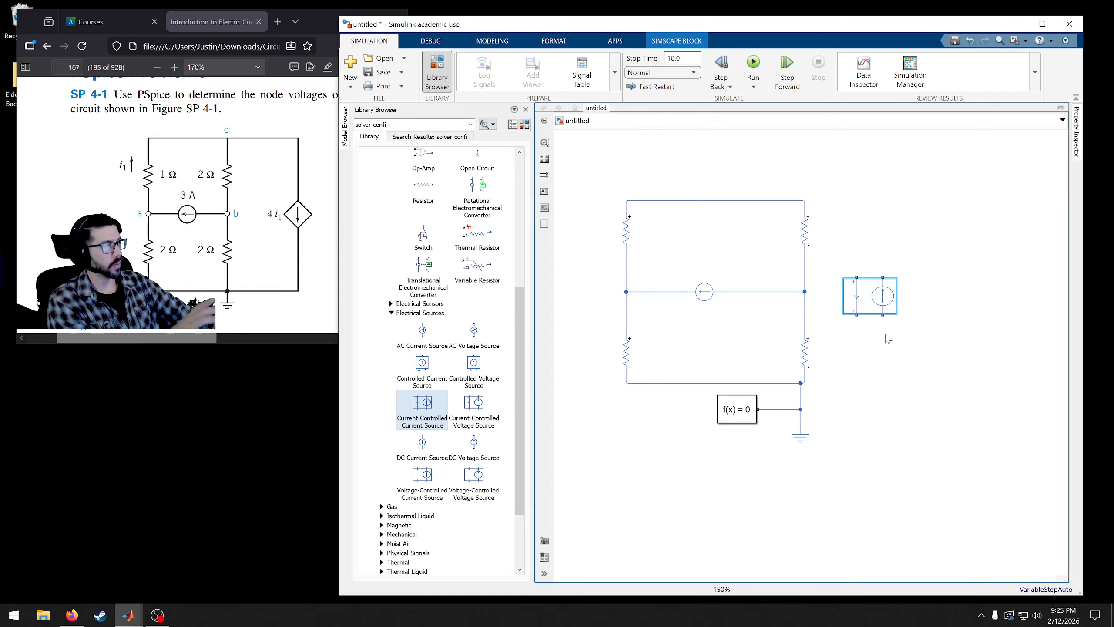
{"action": "key", "text": "ctrl+i"}
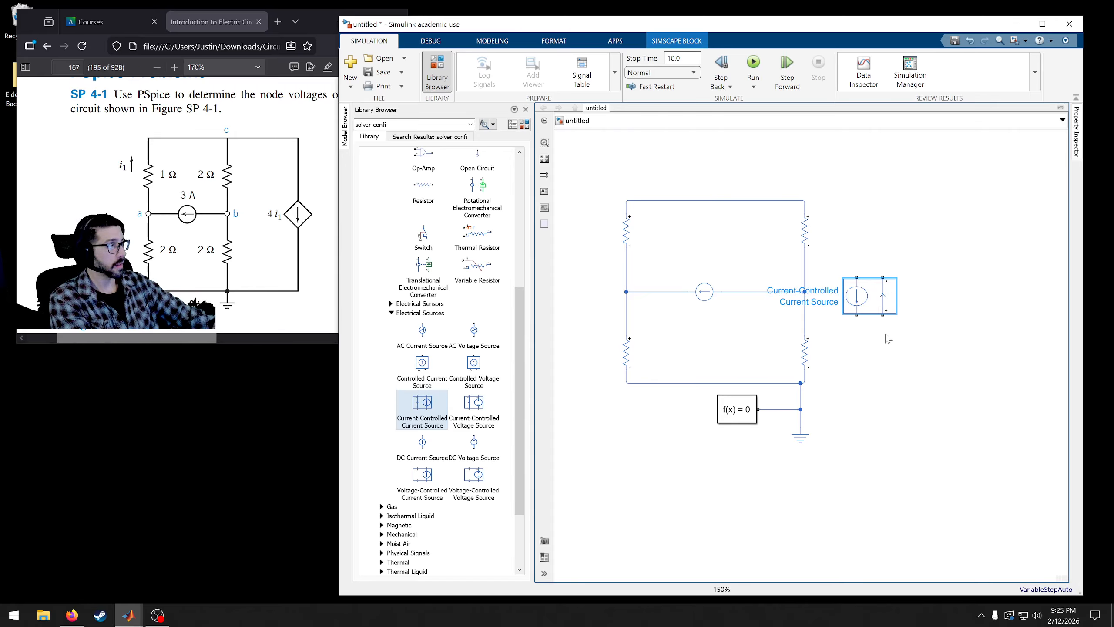
{"action": "left_click", "coordinate": [886, 368]}
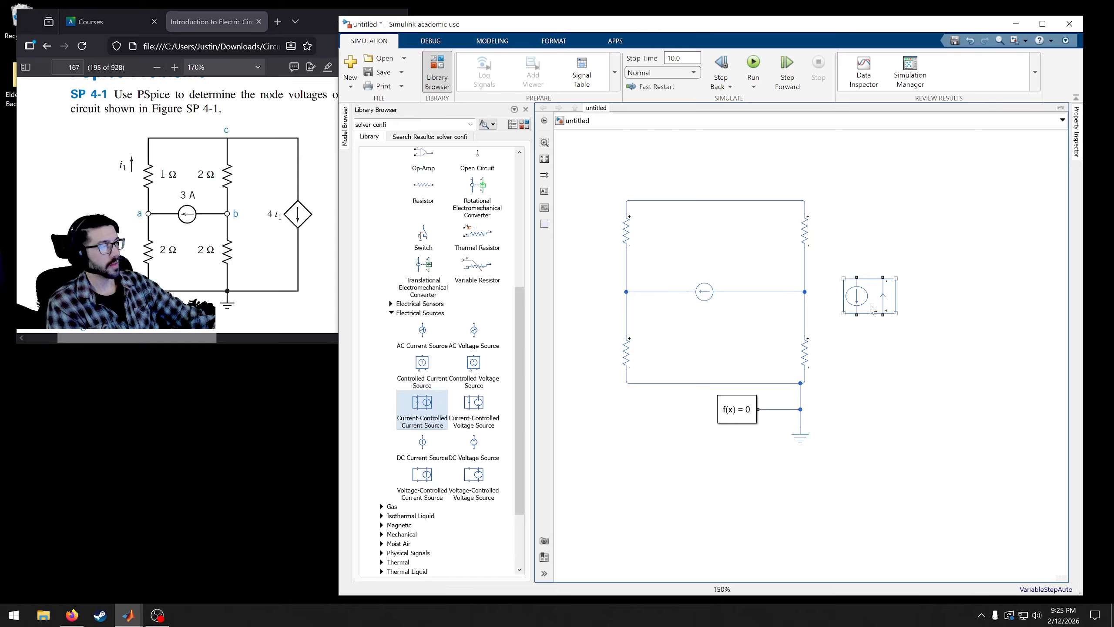
{"action": "left_click_drag", "start_coordinate": [870, 304], "coordinate": [871, 293]}
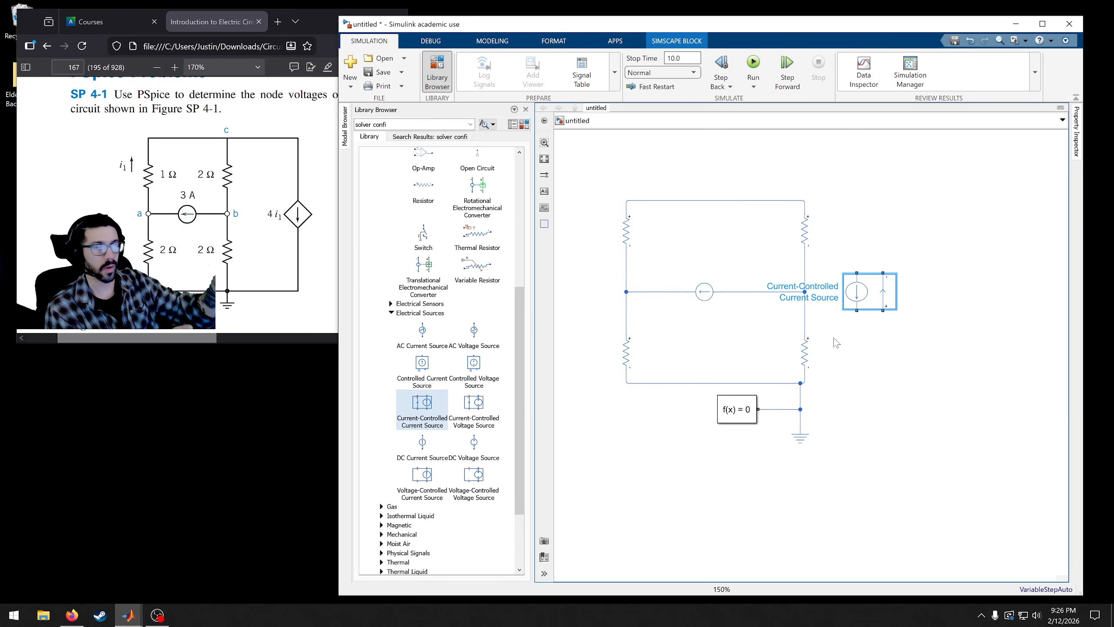
{"action": "left_click_drag", "start_coordinate": [871, 302], "coordinate": [870, 280]}
{"action": "left_click", "coordinate": [864, 326]}
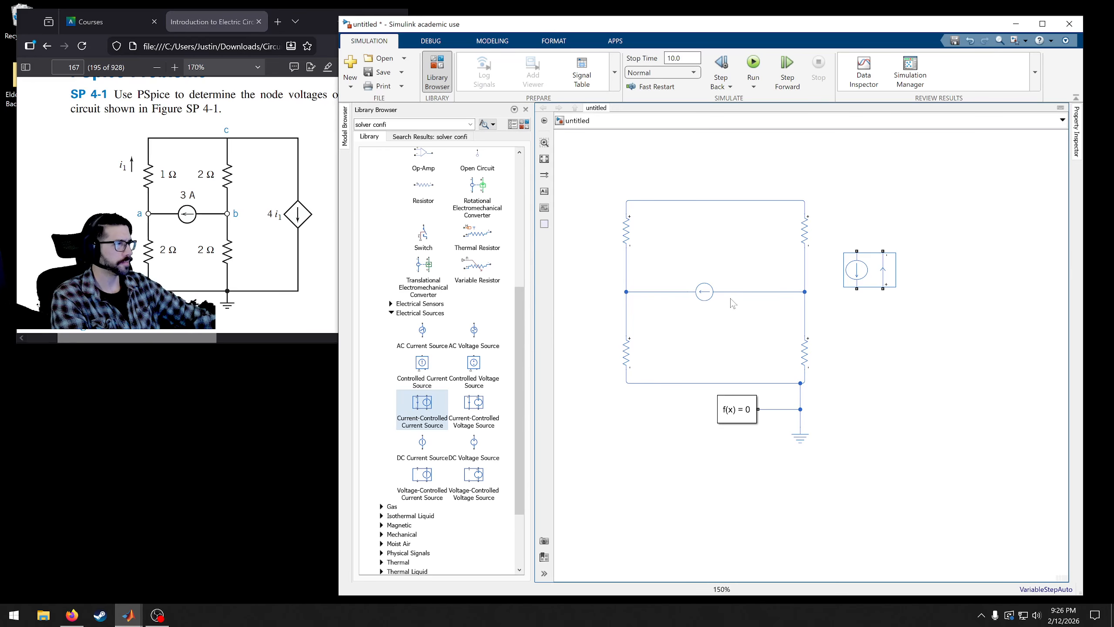
Center the DC current source between the columns and wire the controlled source's upper output terminal to the circuit's top node
{"action": "scroll", "coordinate": [738, 307], "scroll_direction": "up", "scroll_amount": 1}
{"action": "scroll", "coordinate": [750, 317], "scroll_direction": "up", "scroll_amount": 1}
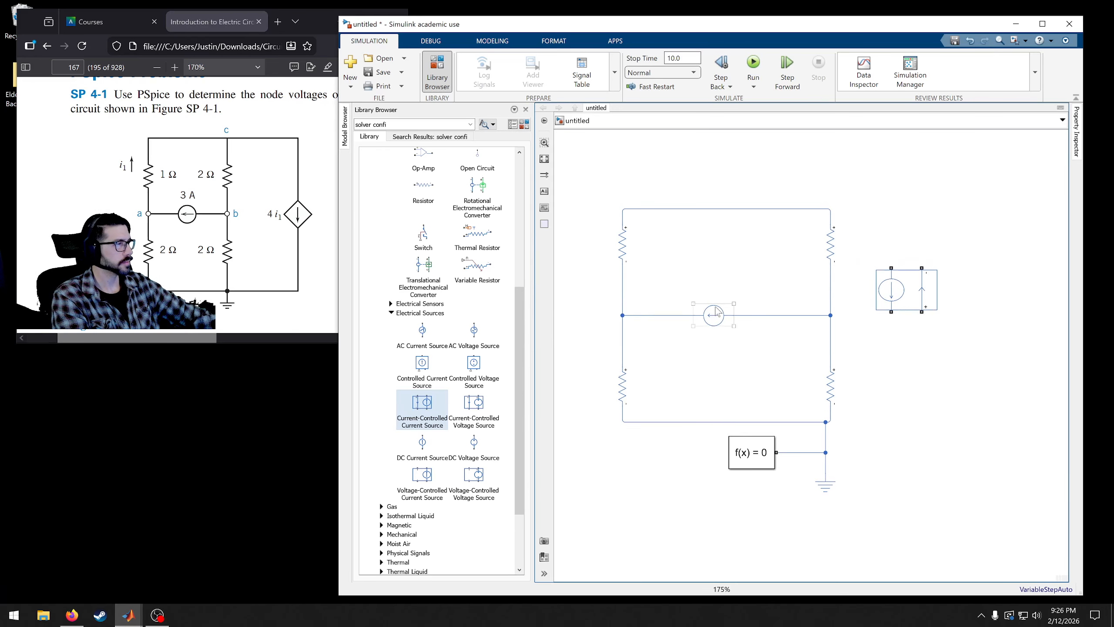
{"action": "left_click", "coordinate": [715, 320]}
{"action": "left_click_drag", "start_coordinate": [713, 317], "coordinate": [728, 316]}
{"action": "left_click_drag", "start_coordinate": [896, 301], "coordinate": [831, 210]}
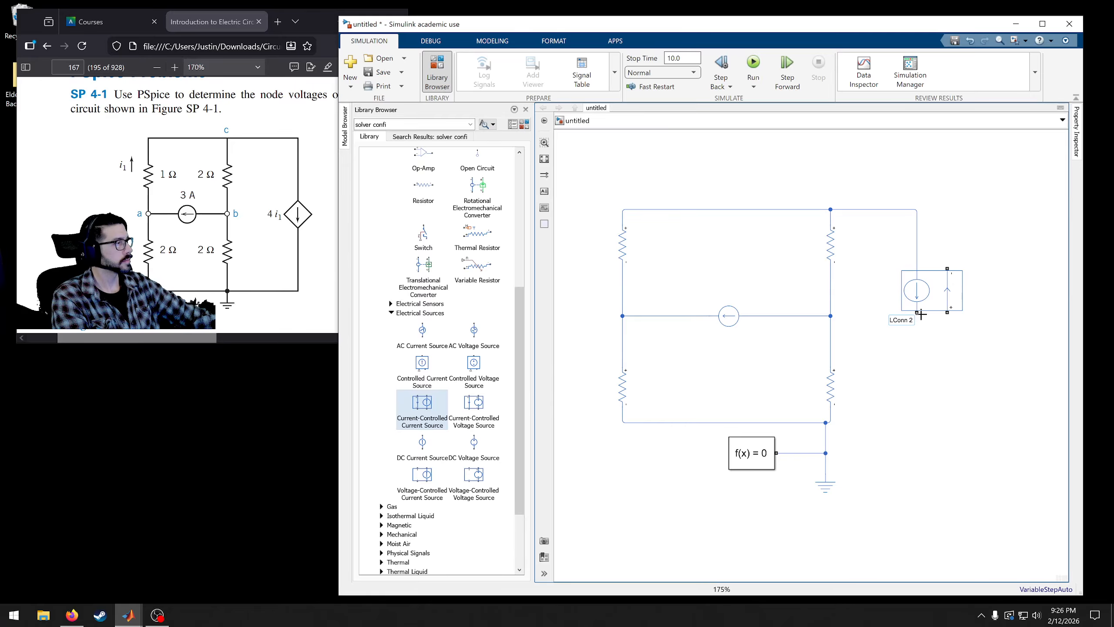
Wire the controlled source's lower output terminal to the circuit's bottom node
{"action": "left_click_drag", "start_coordinate": [917, 312], "coordinate": [830, 422]}
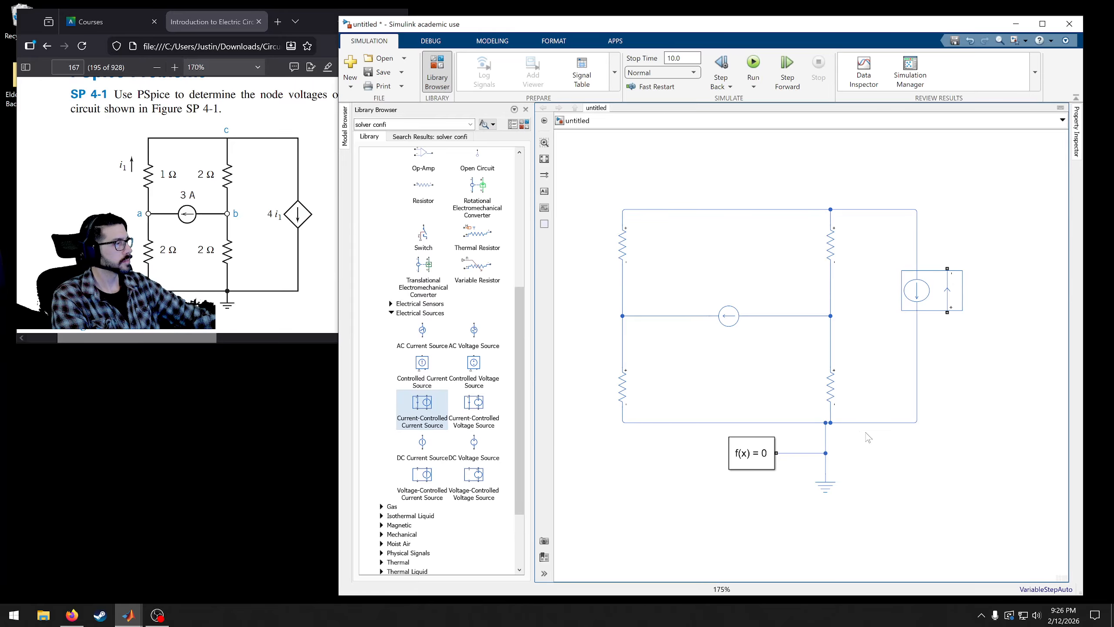
{"action": "left_click", "coordinate": [827, 394]}
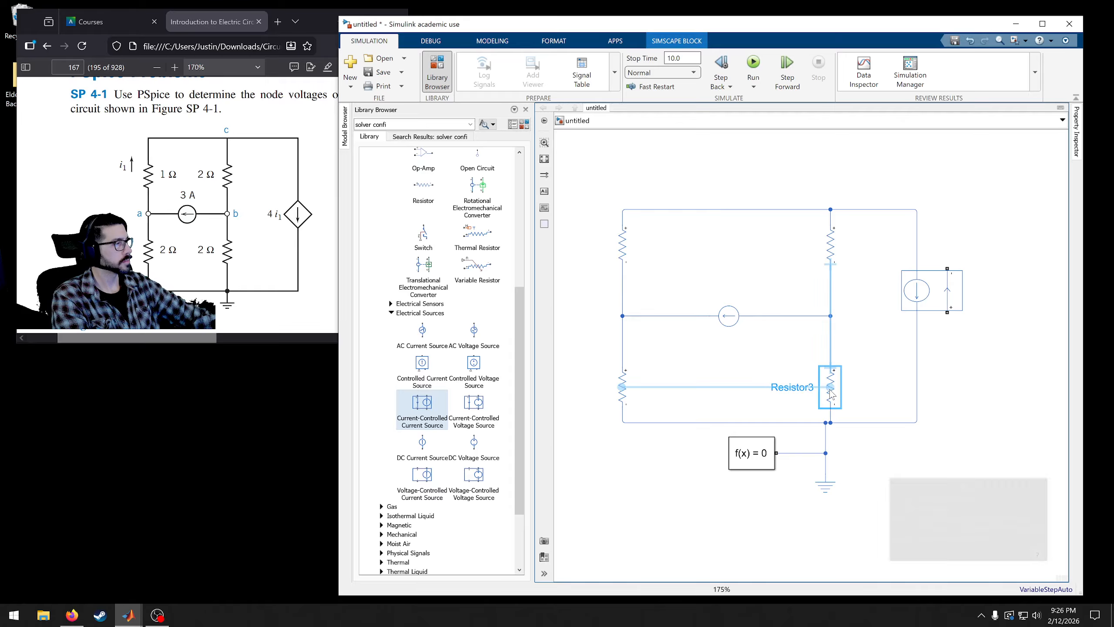
{"action": "left_click", "coordinate": [974, 366]}
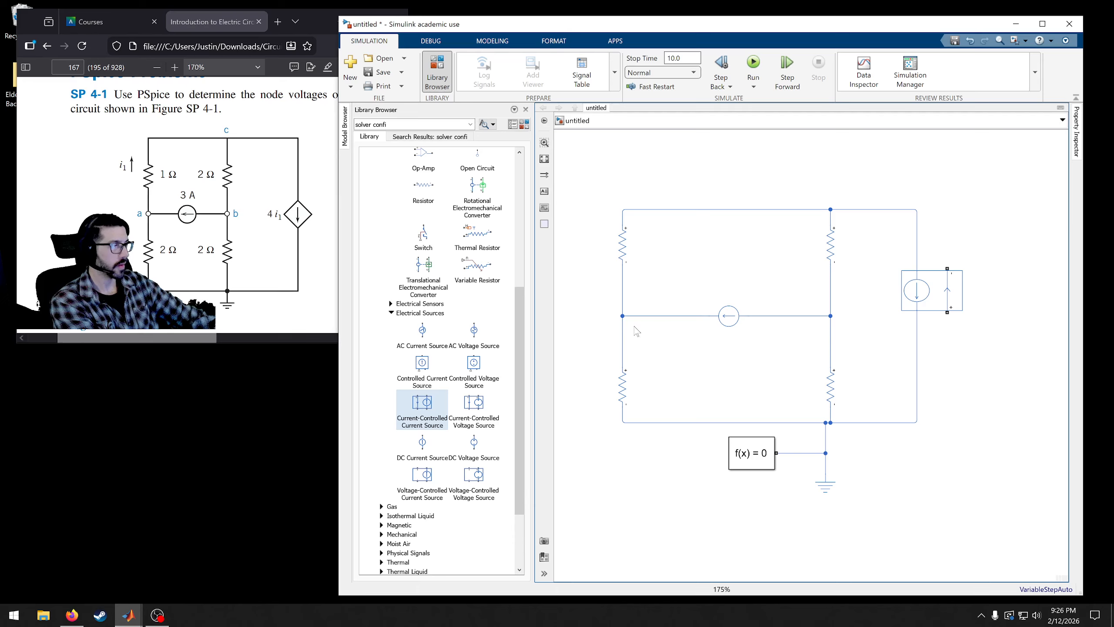
Delete the wire between the upper-left resistor and node a, and wire the controlled source's lower control terminal to node a
{"action": "left_click", "coordinate": [623, 297]}
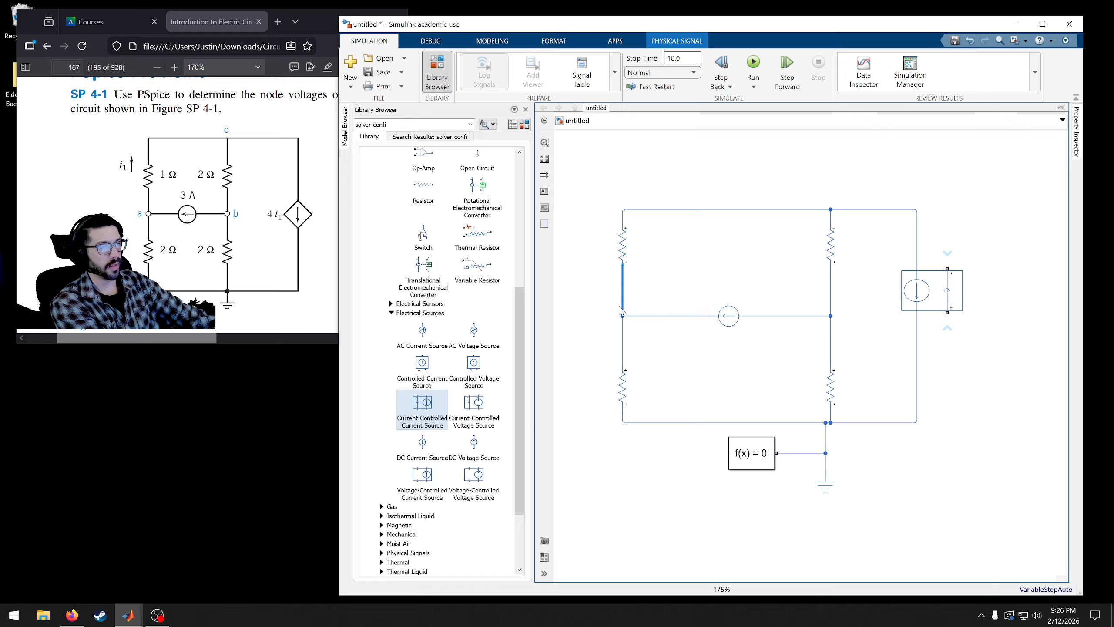
{"action": "key", "text": "Delete"}
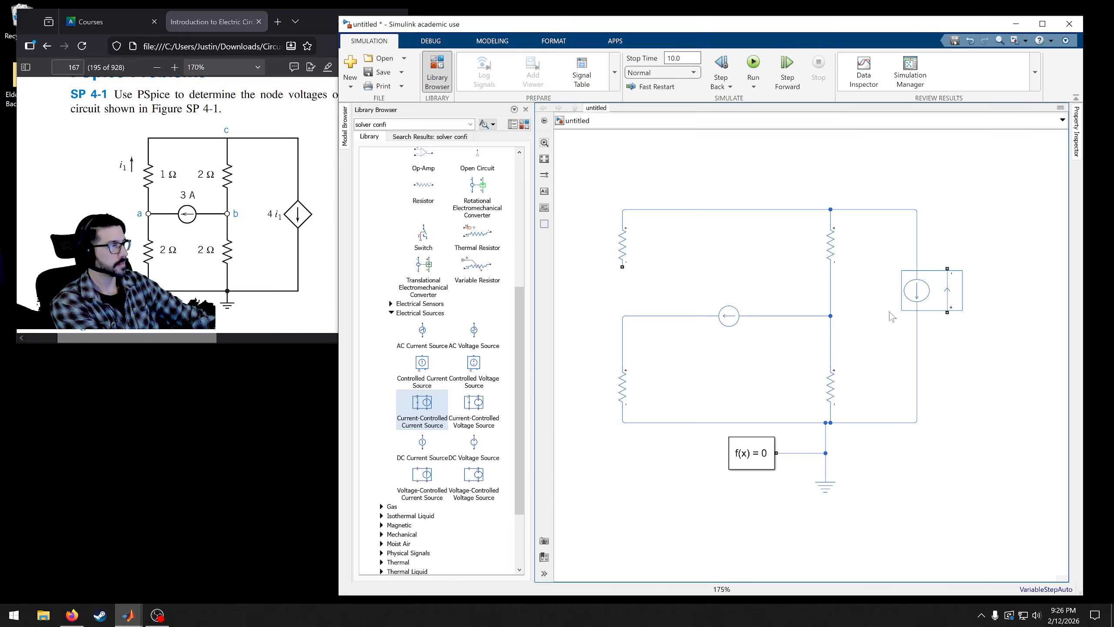
{"action": "mouse_move", "coordinate": [938, 298]}
{"action": "left_mouse_down"}
{"action": "mouse_move", "coordinate": [937, 272]}
{"action": "mouse_move", "coordinate": [625, 315]}
{"action": "left_mouse_up"}
{"action": "left_click_drag", "start_coordinate": [685, 349], "coordinate": [685, 293]}
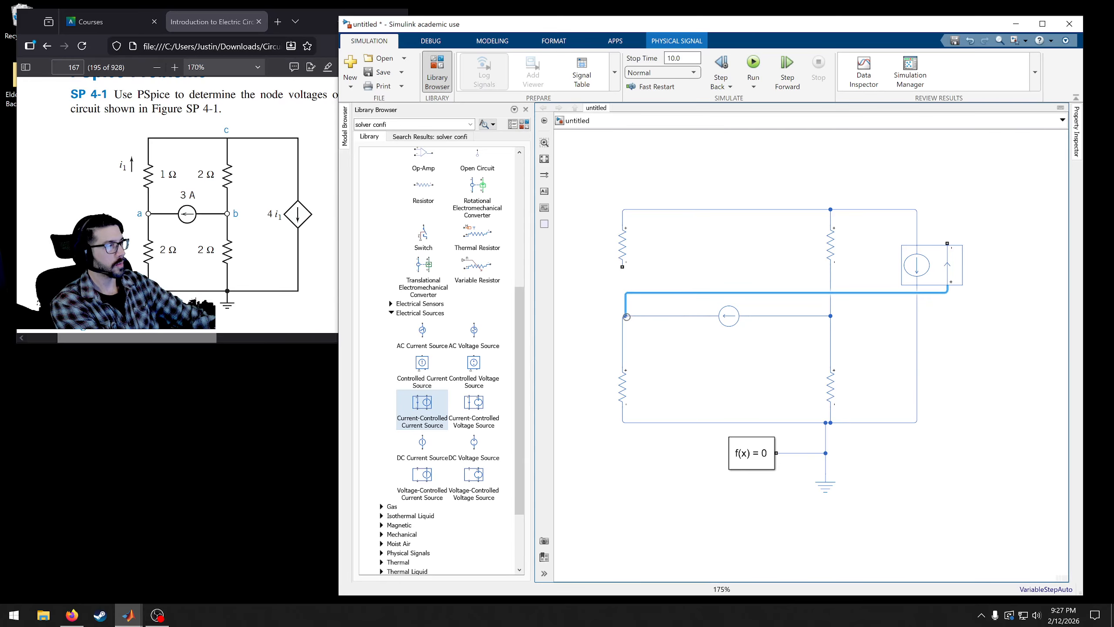
{"action": "left_click_drag", "start_coordinate": [618, 315], "coordinate": [620, 315]}
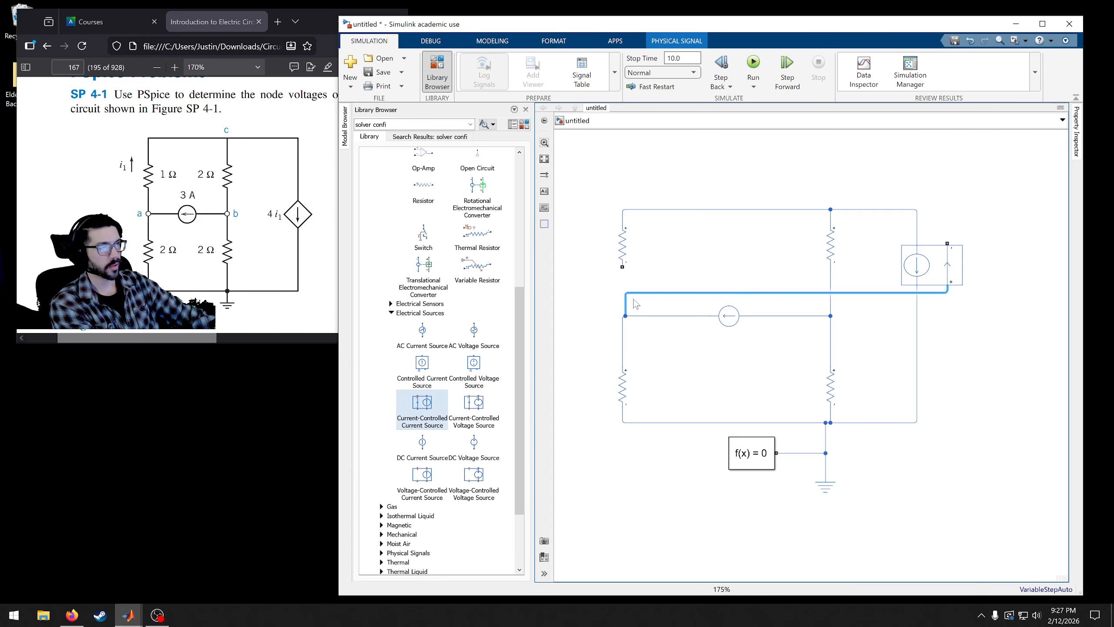
{"action": "left_click_drag", "start_coordinate": [622, 317], "coordinate": [623, 316]}
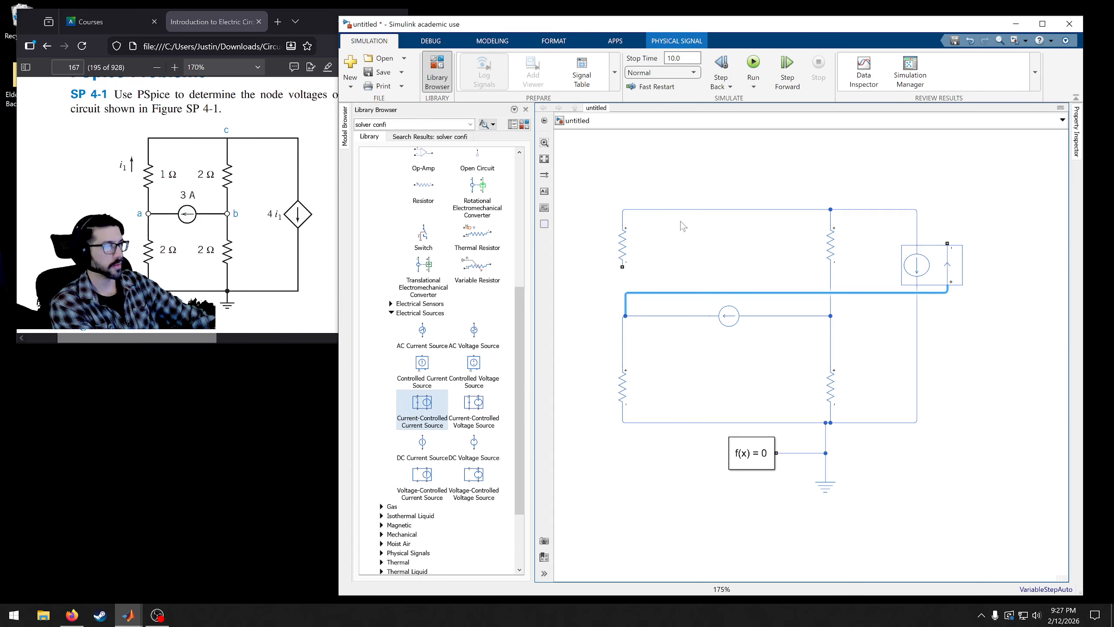
Raise the top wire and upper-left resistor, and wire the controlled source's upper control terminal to that resistor's lower end
{"action": "left_click_drag", "start_coordinate": [829, 209], "coordinate": [830, 172]}
{"action": "left_click", "coordinate": [619, 247]}
{"action": "left_click_drag", "start_coordinate": [620, 248], "coordinate": [620, 217]}
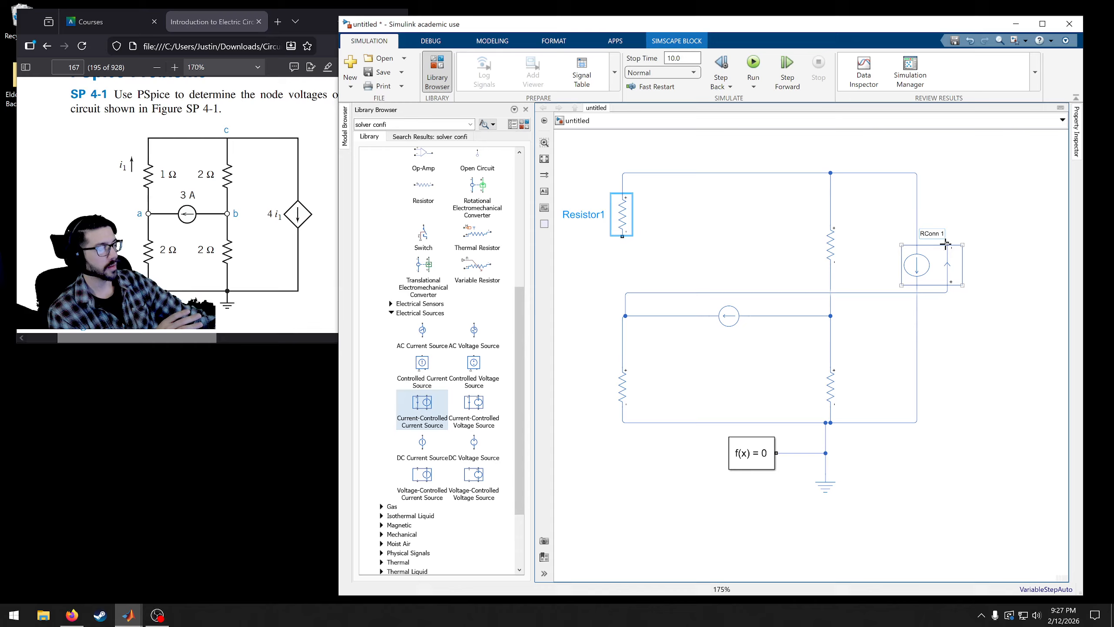
{"action": "mouse_move", "coordinate": [946, 243]}
{"action": "left_mouse_down"}
{"action": "mouse_move", "coordinate": [835, 210]}
{"action": "mouse_move", "coordinate": [637, 250]}
{"action": "mouse_move", "coordinate": [624, 238]}
{"action": "left_mouse_up"}
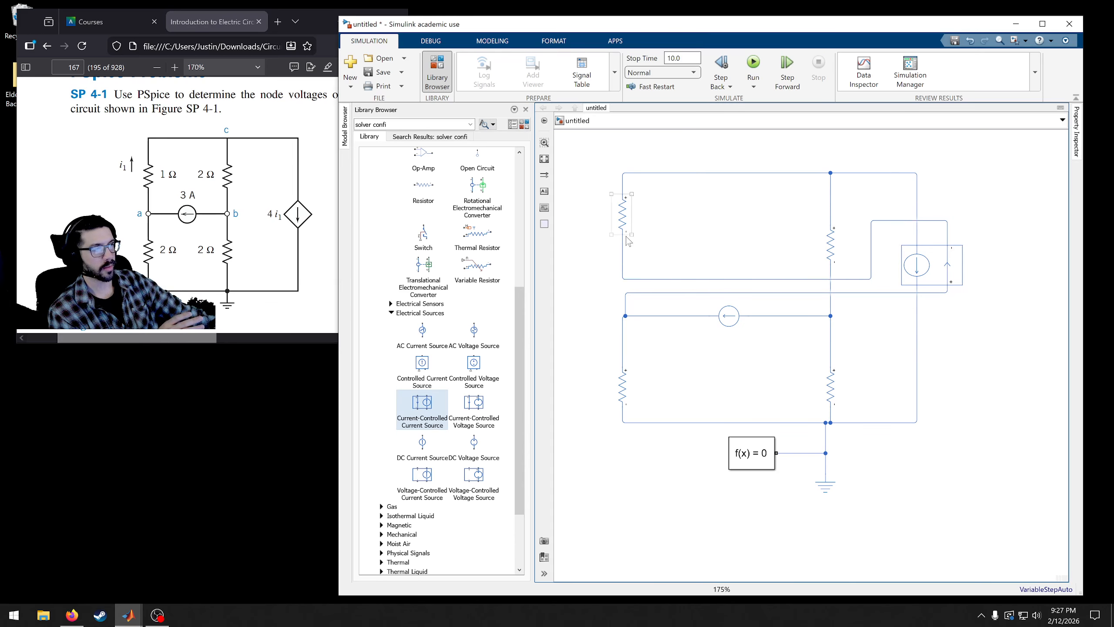
Straighten the control wire at node a and reposition the upper-right and both lower resistors so the rows line up
{"action": "left_click", "coordinate": [626, 308]}
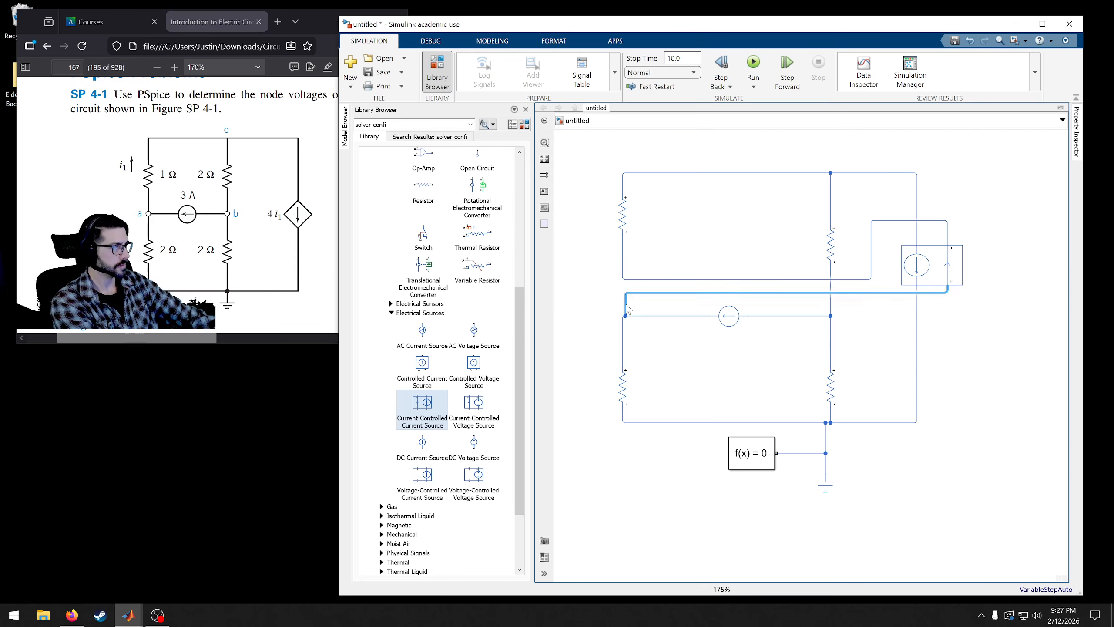
{"action": "left_click", "coordinate": [704, 389]}
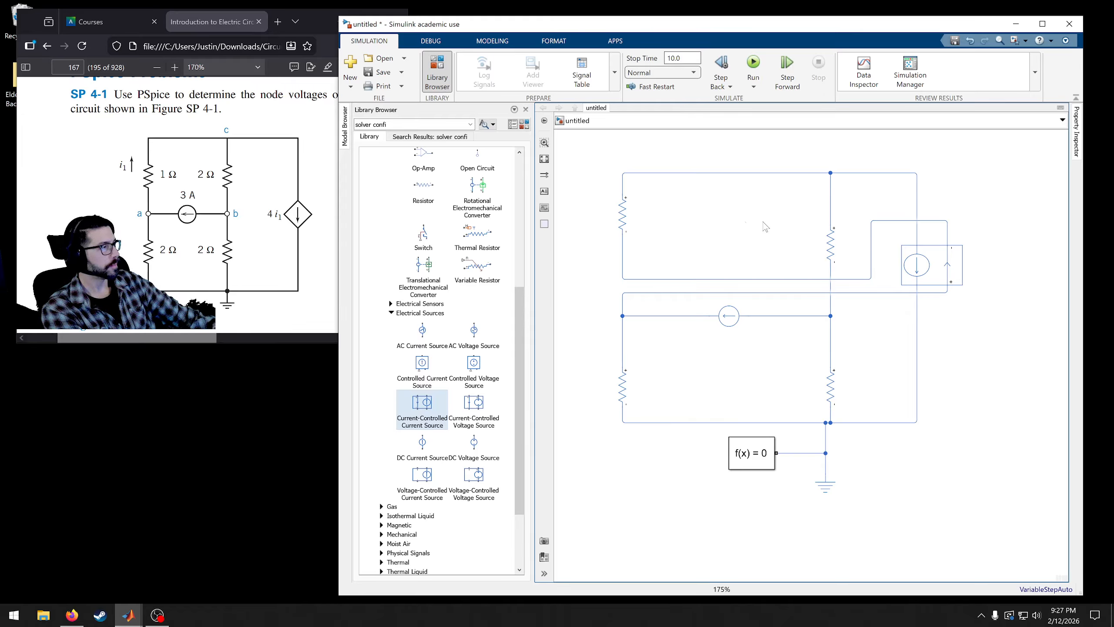
{"action": "left_click", "coordinate": [830, 215]}
{"action": "left_click", "coordinate": [836, 384]}
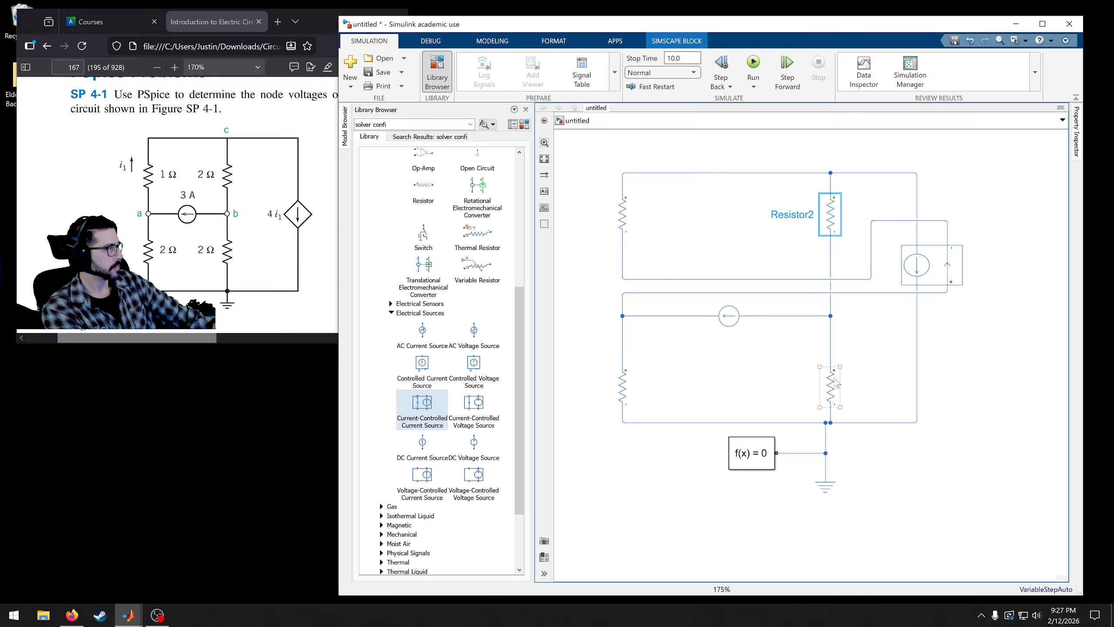
{"action": "left_click_drag", "start_coordinate": [835, 379], "coordinate": [835, 369]}
{"action": "left_click_drag", "start_coordinate": [631, 382], "coordinate": [631, 361]}
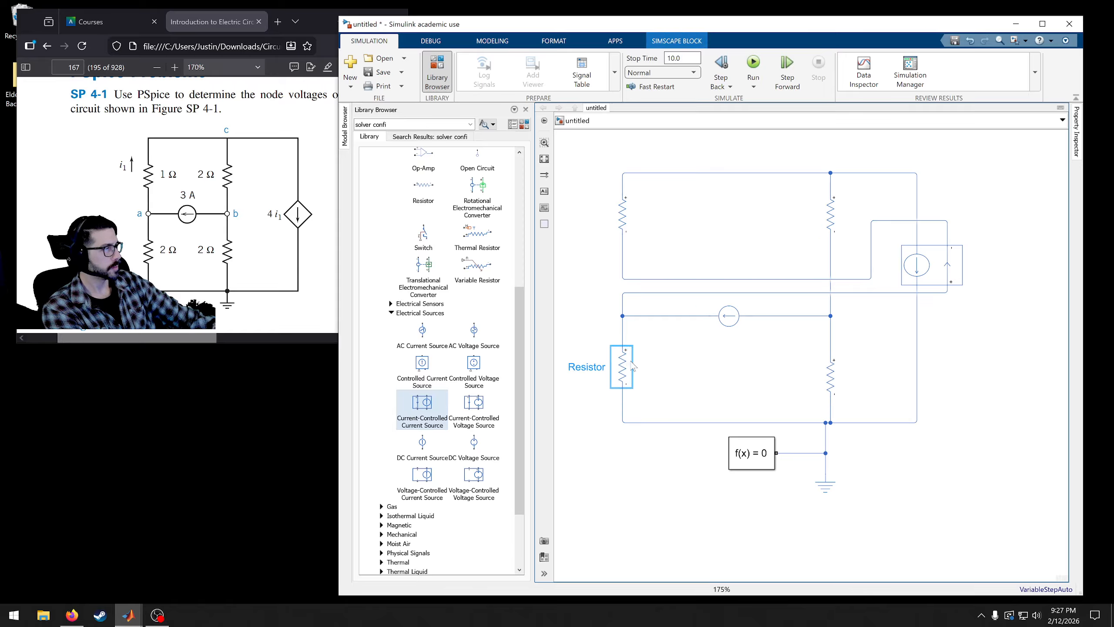
{"action": "left_click_drag", "start_coordinate": [834, 380], "coordinate": [830, 370]}
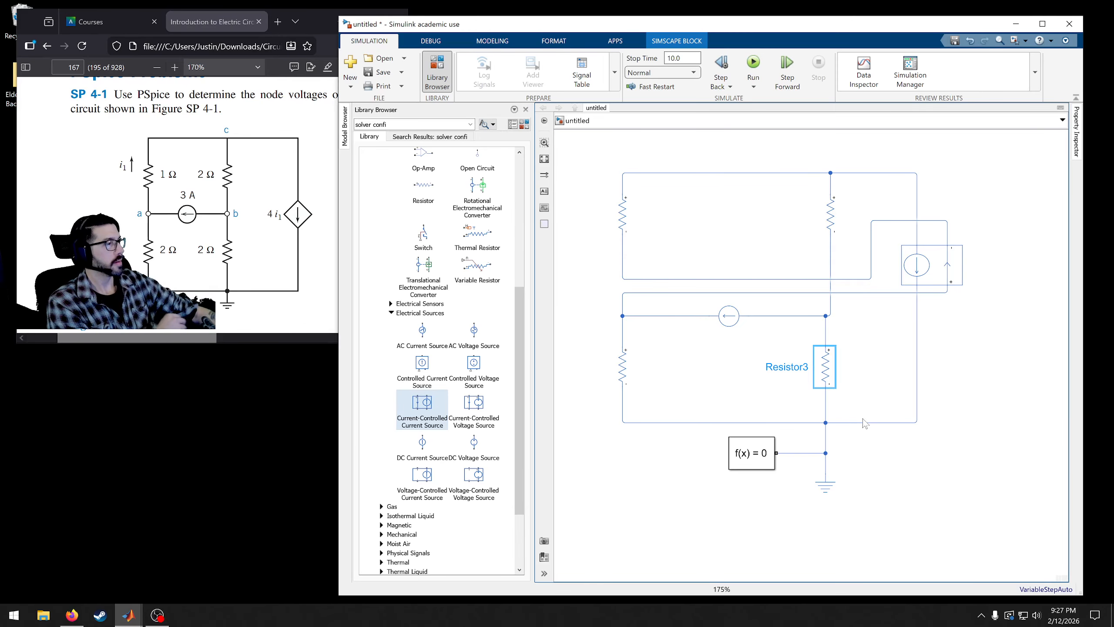
Check the upper-left resistor's resistance and set the upper-right resistor's resistance to 2 Ohm
{"action": "double_click", "coordinate": [622, 215]}
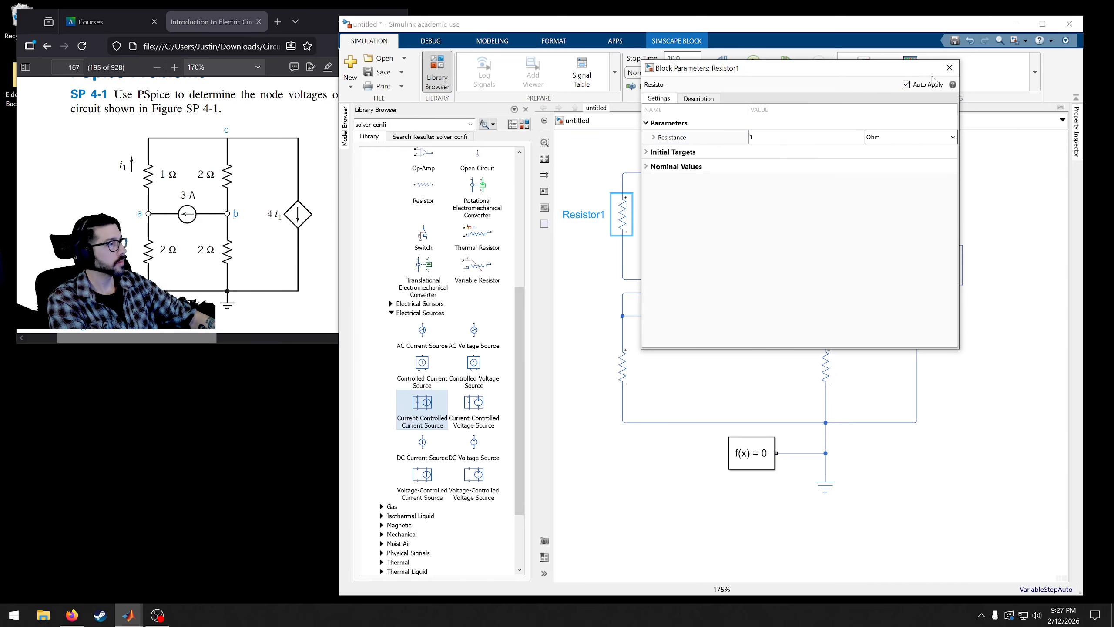
{"action": "left_click", "coordinate": [949, 67]}
{"action": "double_click", "coordinate": [828, 203]}
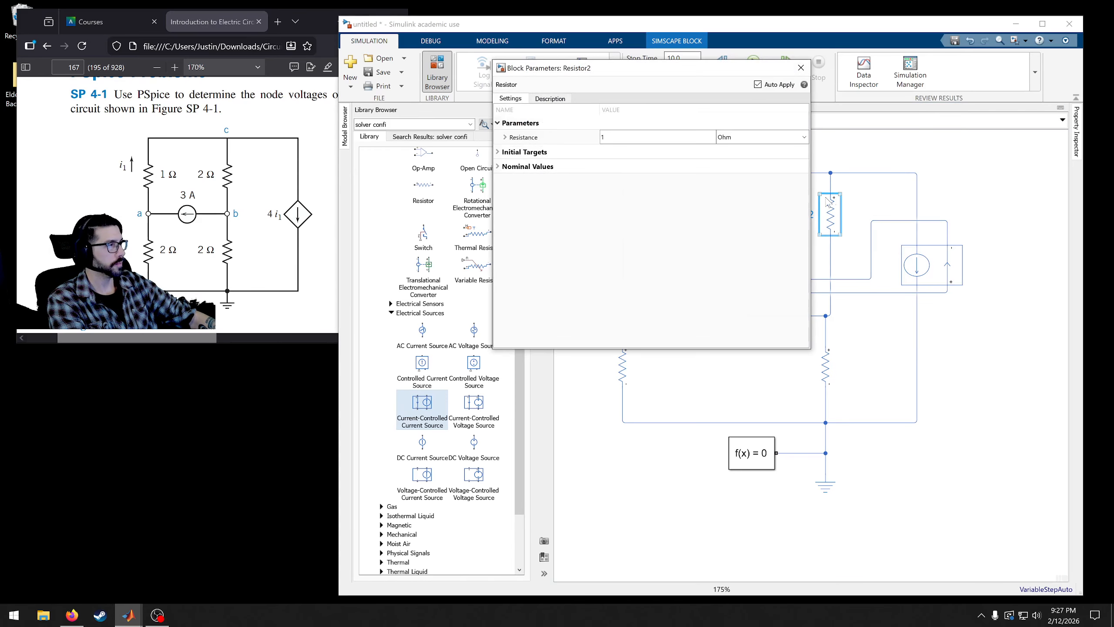
{"action": "left_click", "coordinate": [631, 137]}
{"action": "left_click", "coordinate": [801, 67]}
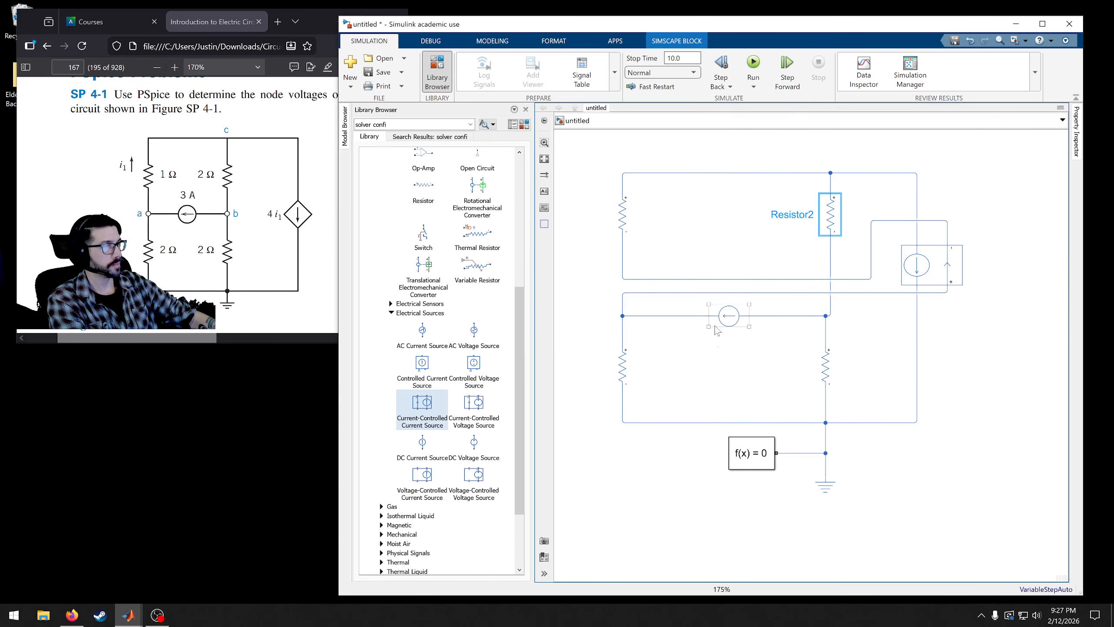
Set the resistance of both the lower-left and lower-right resistors to 2 Ohm
{"action": "left_click", "coordinate": [626, 369]}
{"action": "double_click", "coordinate": [626, 369]}
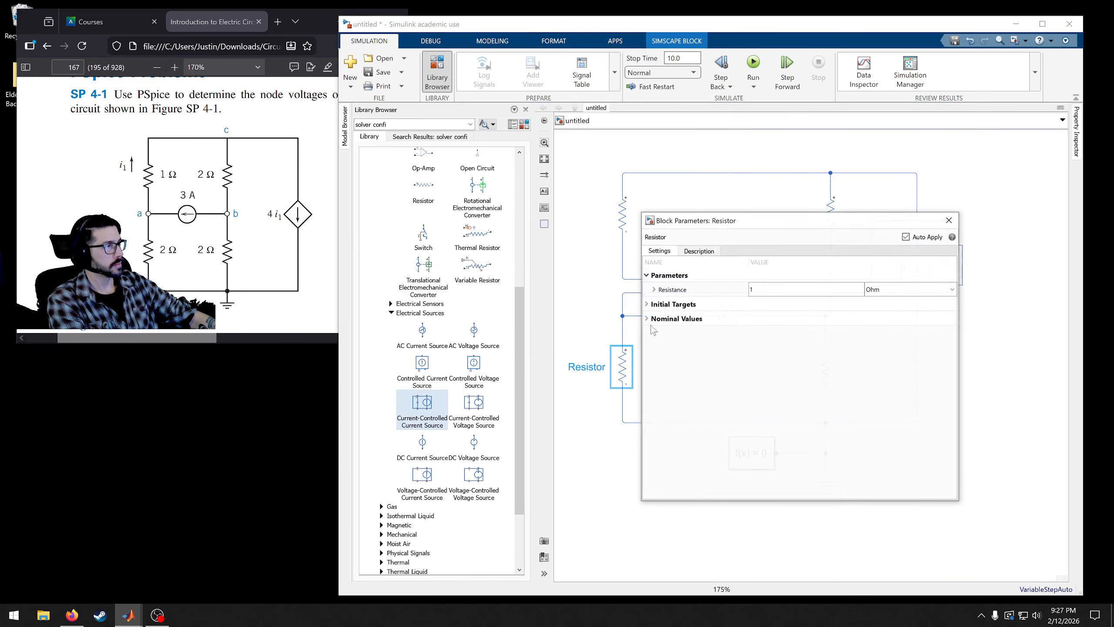
{"action": "left_click", "coordinate": [754, 289]}
{"action": "type", "text": "2"}
{"action": "left_click", "coordinate": [947, 220]}
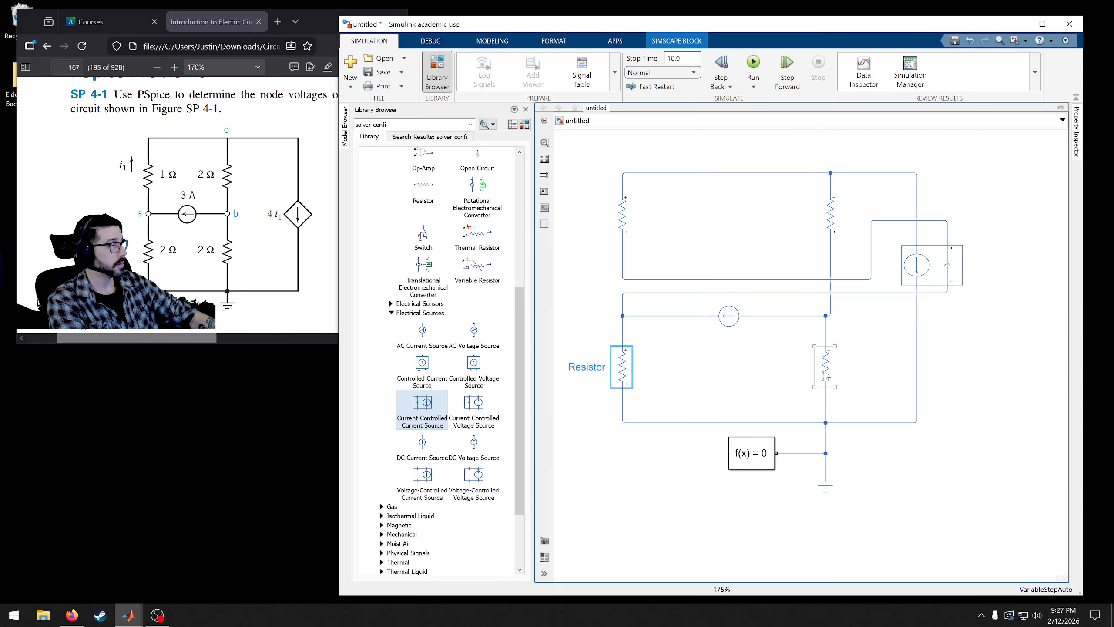
{"action": "double_click", "coordinate": [825, 366]}
{"action": "left_click", "coordinate": [651, 290]}
{"action": "type", "text": "2"}
{"action": "left_click", "coordinate": [796, 220]}
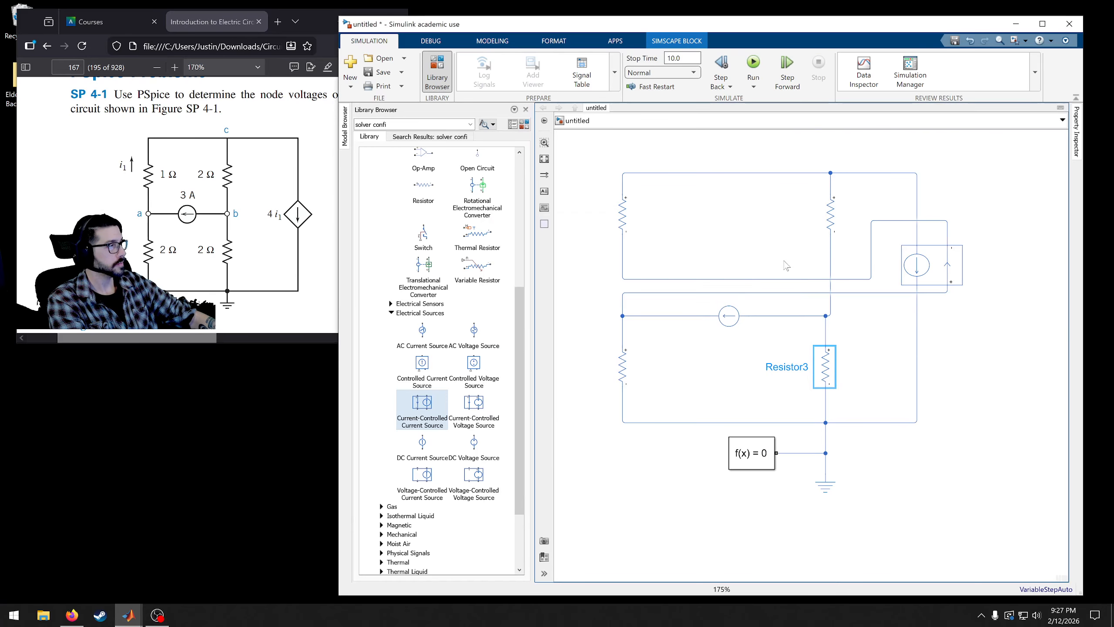
Set the DC current source's constant current to 3 A
{"action": "double_click", "coordinate": [728, 315]}
{"action": "left_click", "coordinate": [876, 266]}
{"action": "type", "text": "3"}
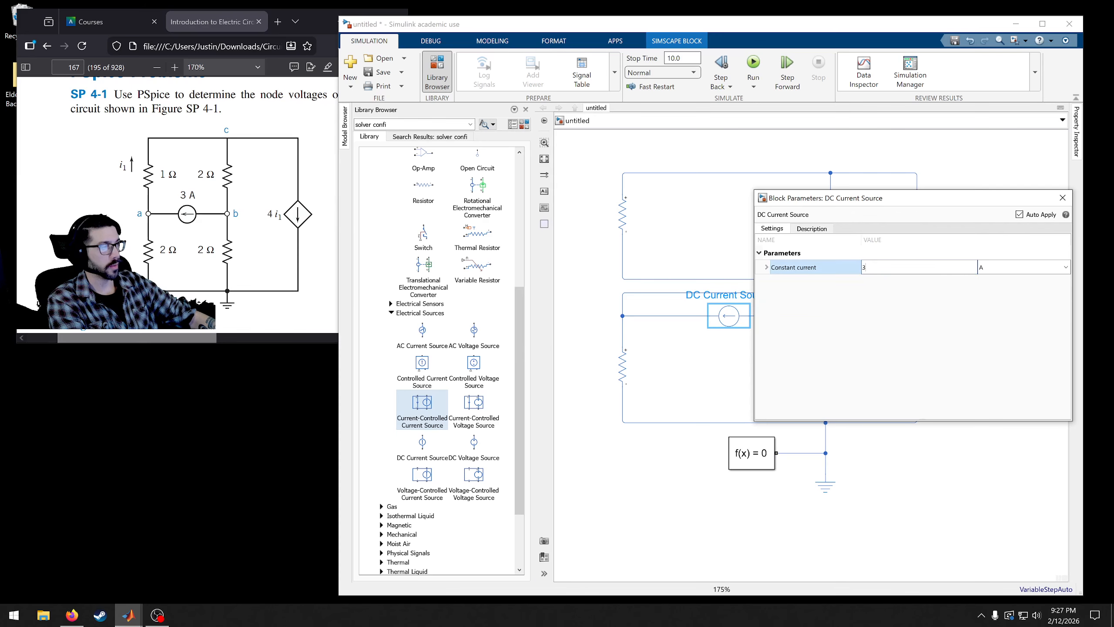
{"action": "left_click", "coordinate": [1062, 198]}
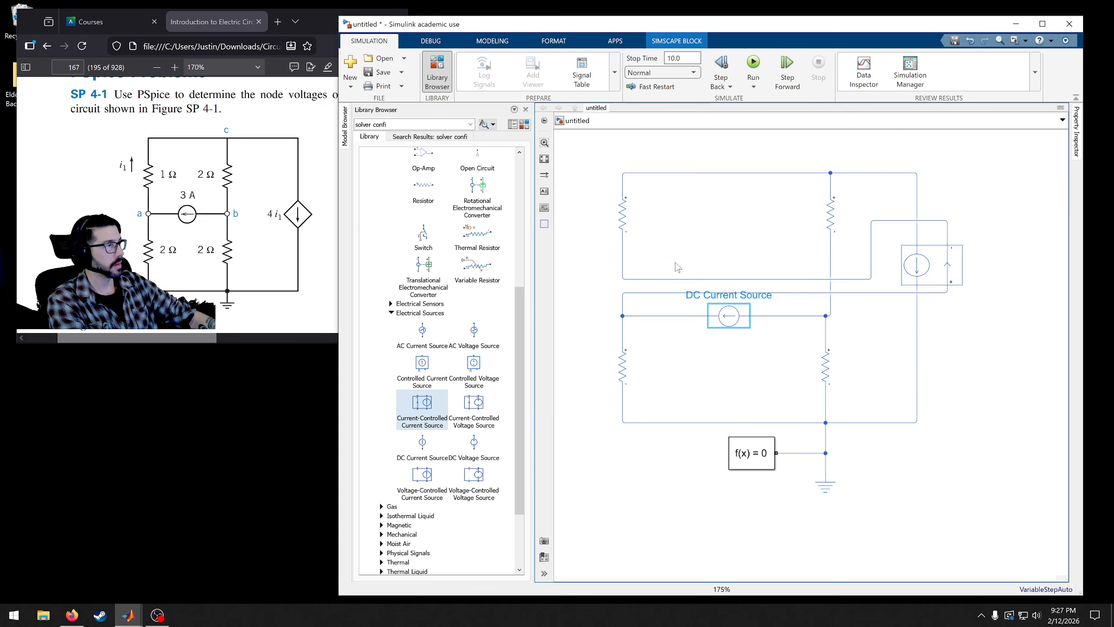
Create an annotation "1" and place it beside the upper-left resistor
{"action": "double_click", "coordinate": [638, 219]}
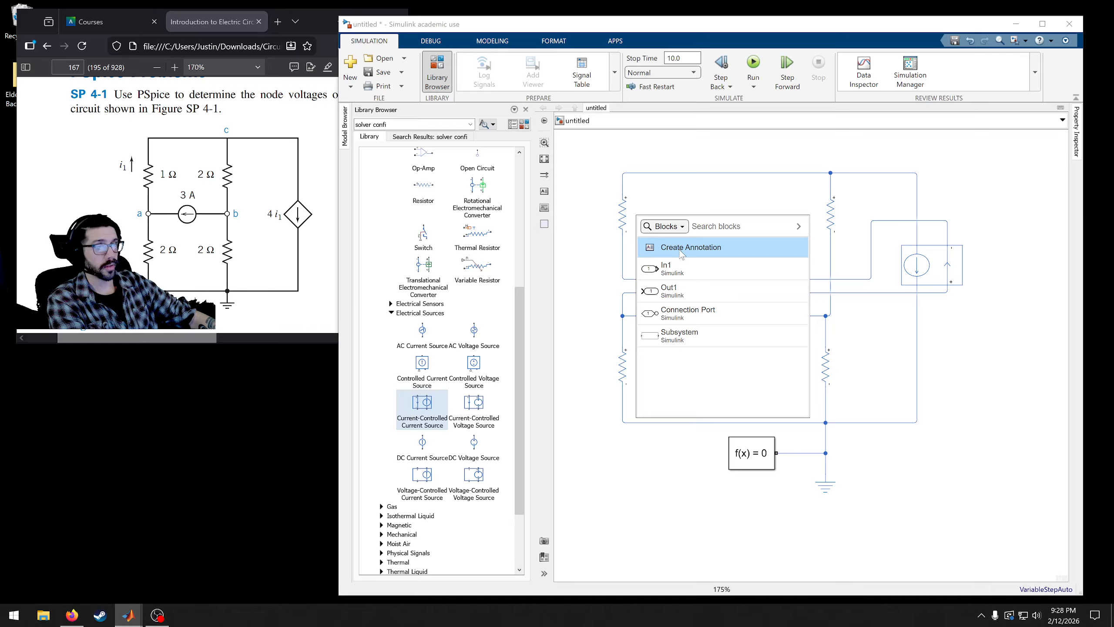
{"action": "left_click", "coordinate": [681, 249]}
{"action": "type", "text": "1"}
{"action": "left_click", "coordinate": [660, 206]}
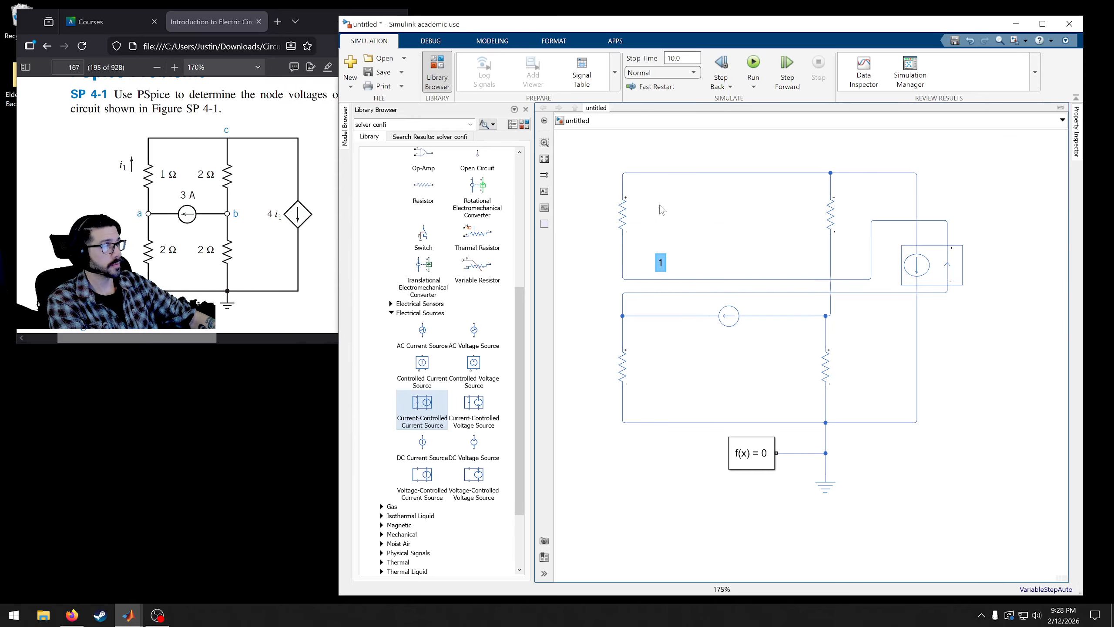
{"action": "left_click_drag", "start_coordinate": [660, 264], "coordinate": [639, 225]}
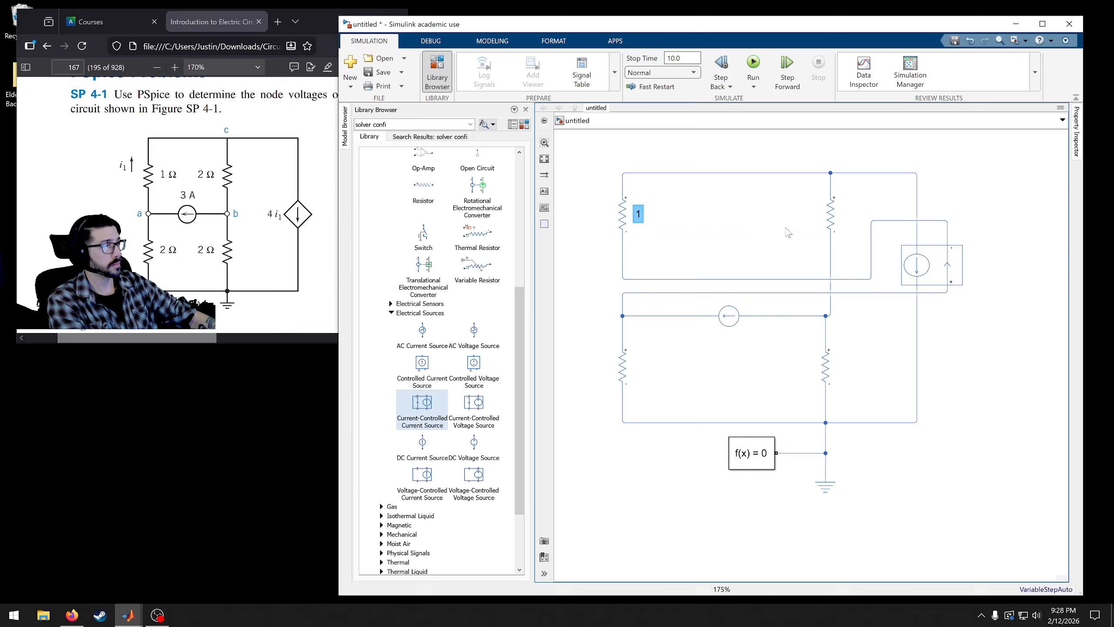
Create an annotation "2" beside the upper-right resistor
{"action": "double_click", "coordinate": [814, 216]}
{"action": "type", "text": "2"}
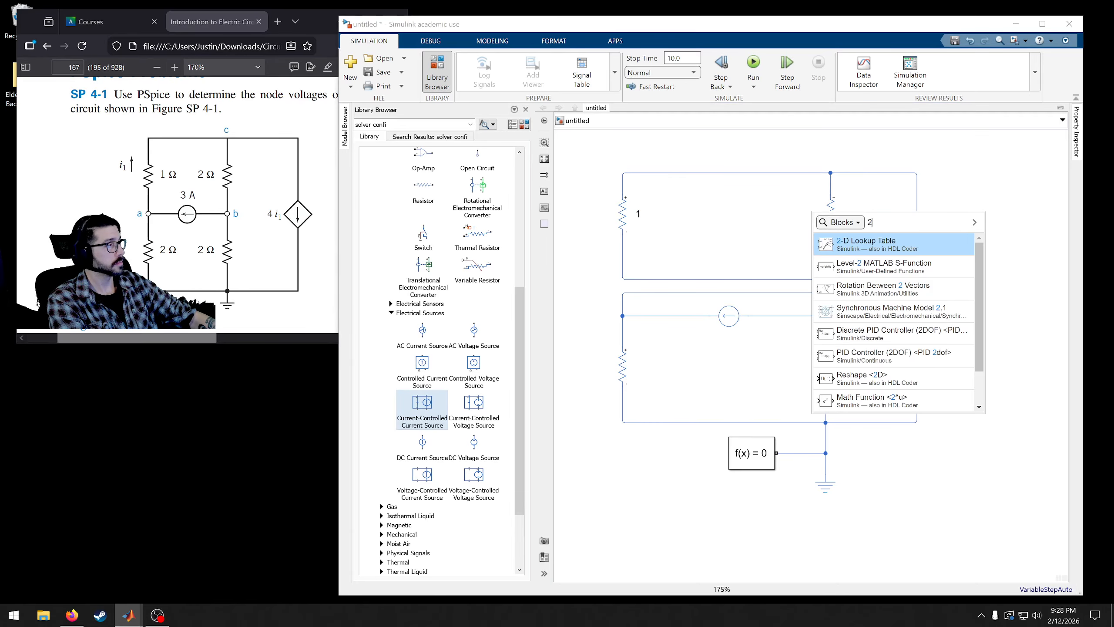
{"action": "key", "text": "BackSpace"}
{"action": "left_click", "coordinate": [816, 243]}
{"action": "type", "text": "2"}
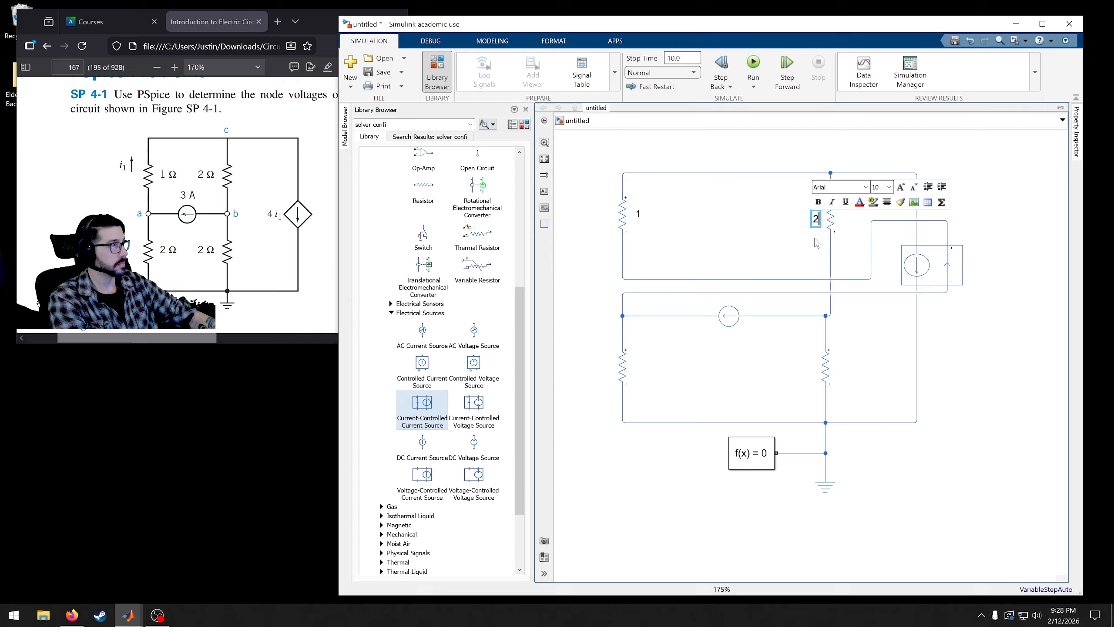
Create an annotation "2" and place it beside the lower-left resistor
{"action": "double_click", "coordinate": [662, 367]}
{"action": "left_click", "coordinate": [675, 395]}
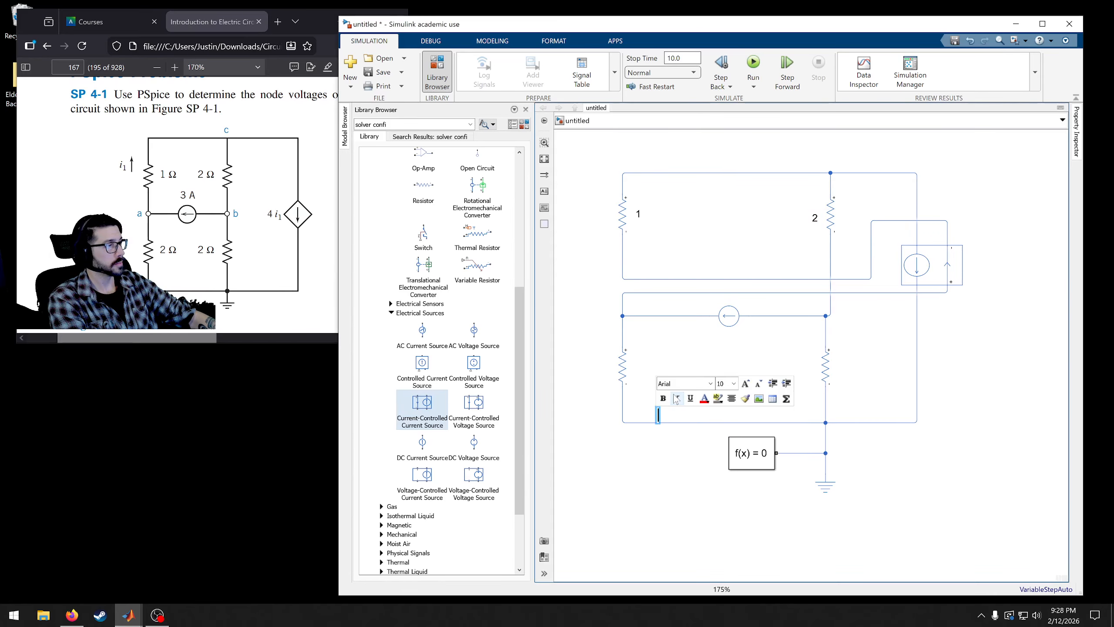
{"action": "type", "text": "2"}
{"action": "left_click", "coordinate": [676, 440]}
{"action": "left_click_drag", "start_coordinate": [659, 412], "coordinate": [640, 364]}
Create an annotation "2" and place it beside the lower-right resistor
{"action": "double_click", "coordinate": [808, 371]}
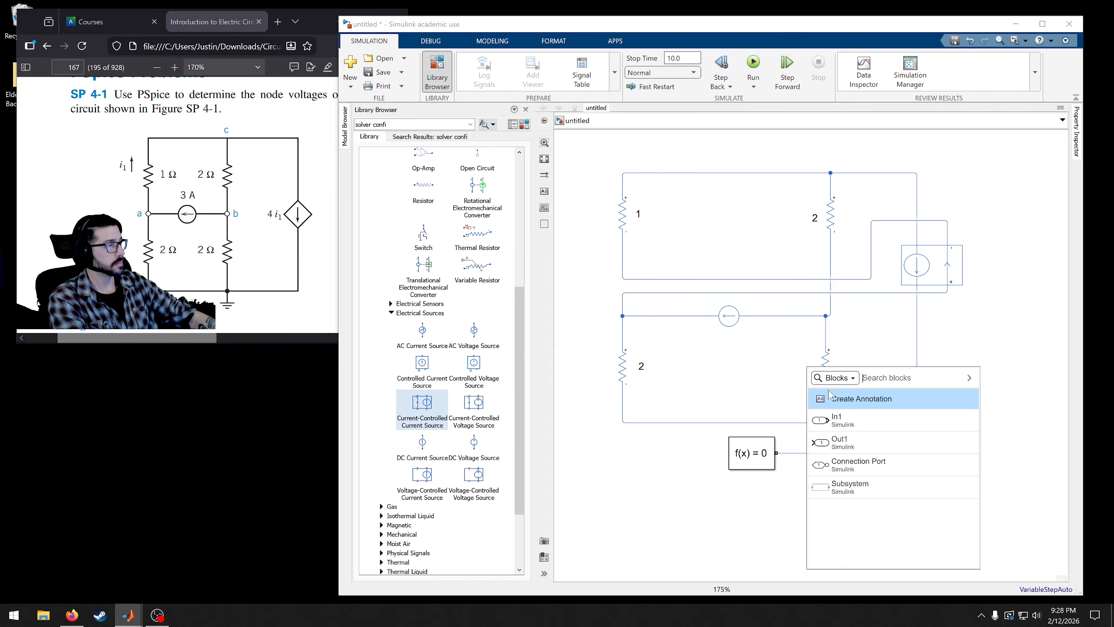
{"action": "left_click", "coordinate": [845, 403]}
{"action": "type", "text": "2"}
{"action": "left_click", "coordinate": [799, 384]}
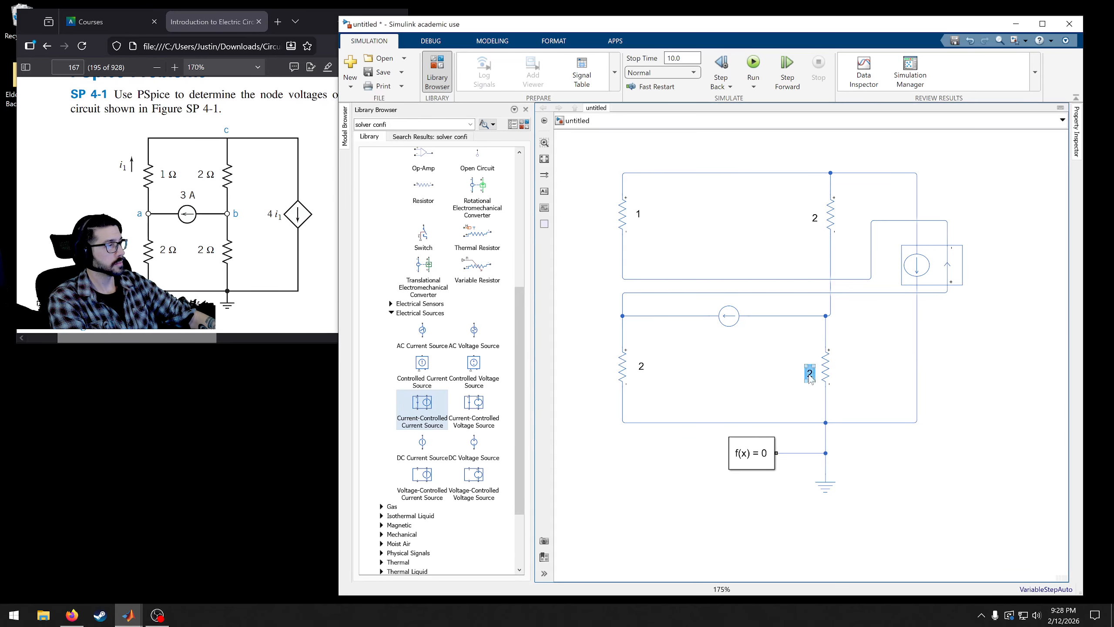
{"action": "left_click_drag", "start_coordinate": [810, 380], "coordinate": [805, 373]}
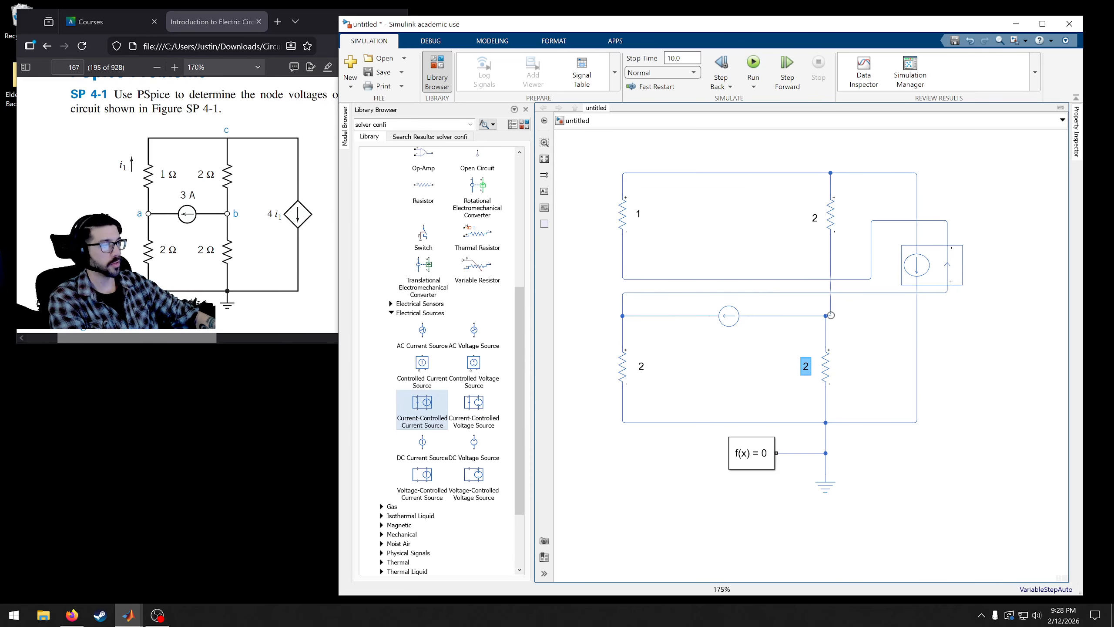
Create an annotation "a" and place it just below the left node of the DC current source
{"action": "double_click", "coordinate": [591, 318]}
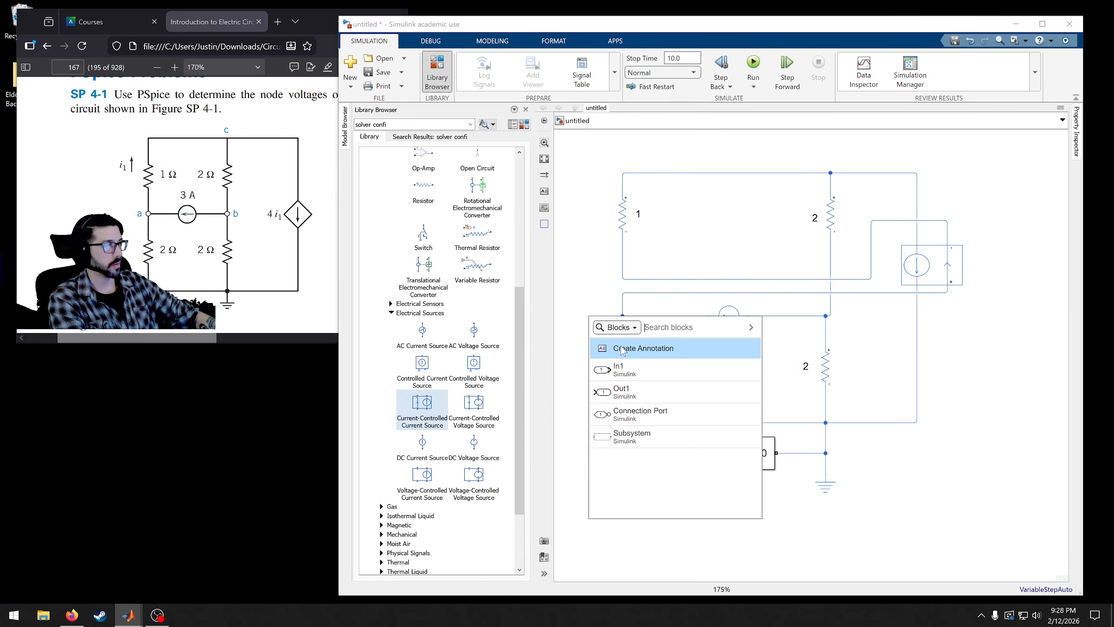
{"action": "left_click", "coordinate": [644, 354]}
{"action": "type", "text": "a"}
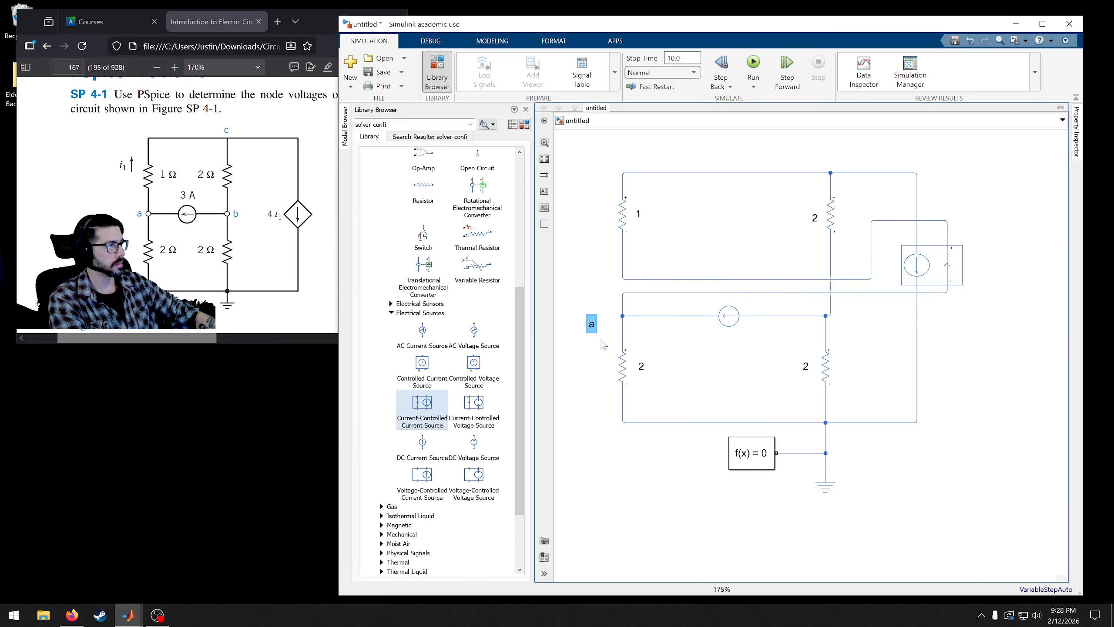
{"action": "left_click_drag", "start_coordinate": [595, 330], "coordinate": [646, 335]}
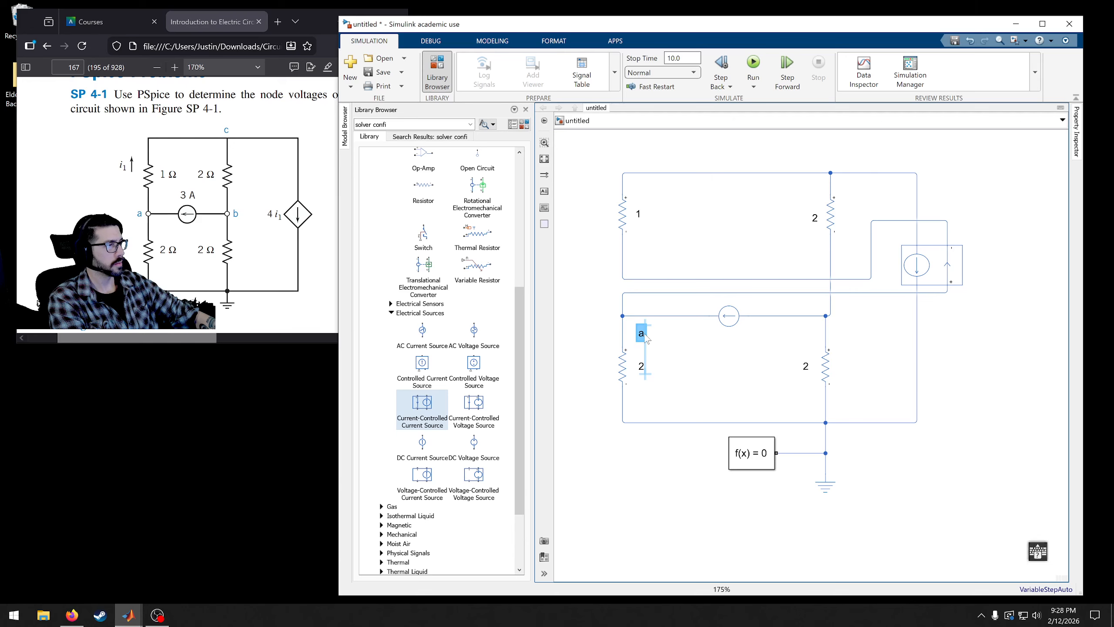
Create an annotation "b" and place it just below the right node of the DC current source
{"action": "double_click", "coordinate": [790, 349]}
{"action": "left_click", "coordinate": [810, 378]}
{"action": "type", "text": "b"}
{"action": "left_click", "coordinate": [780, 370]}
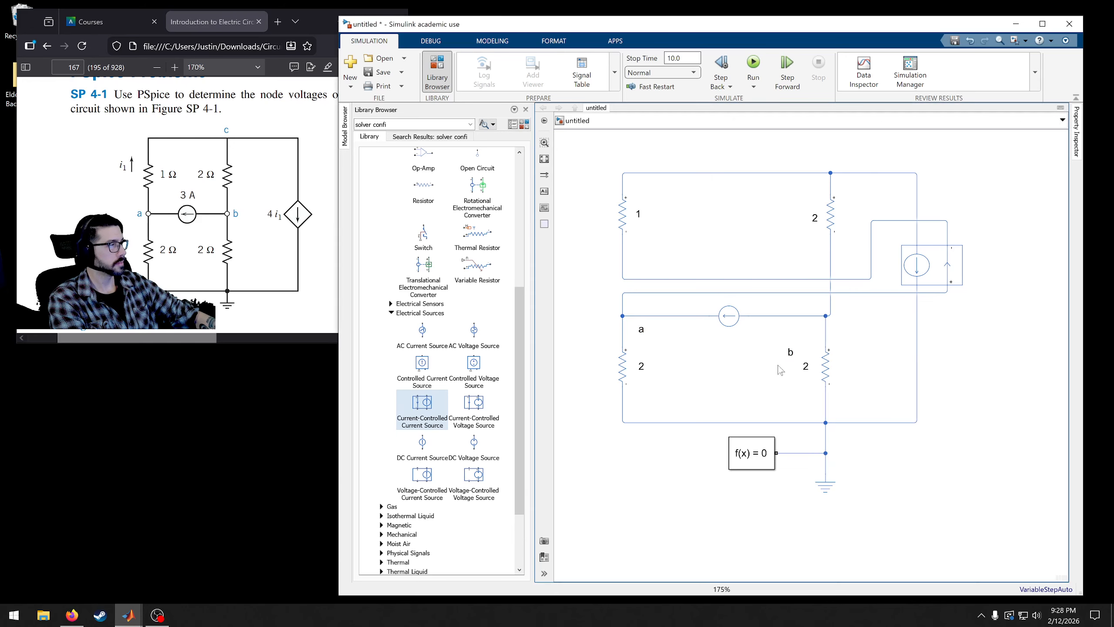
{"action": "left_click_drag", "start_coordinate": [792, 360], "coordinate": [807, 338]}
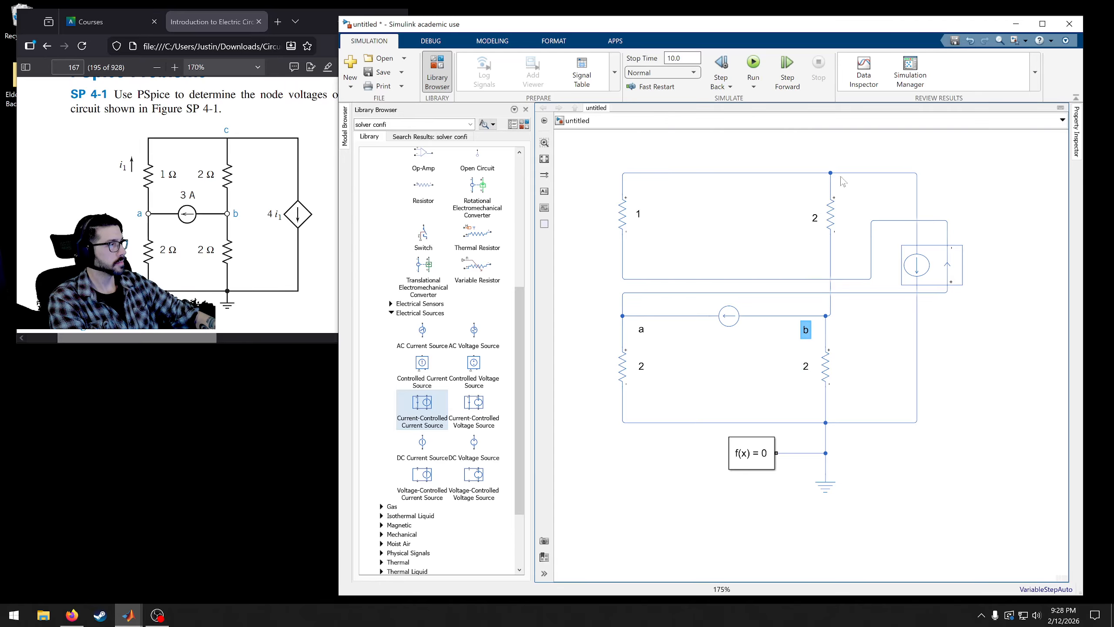
Create an annotation "c" and place it just below the top node, beside the upper-right resistor
{"action": "double_click", "coordinate": [858, 158]}
{"action": "type", "text": "v"}
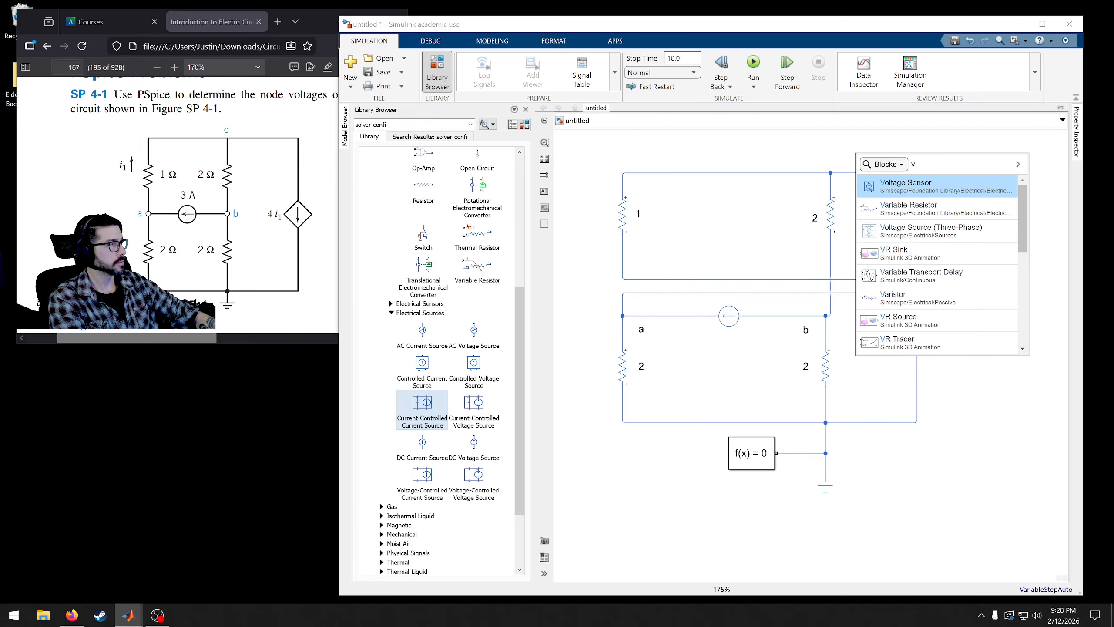
{"action": "key", "text": "BackSpace"}
{"action": "type", "text": "c"}
{"action": "key", "text": "Return"}
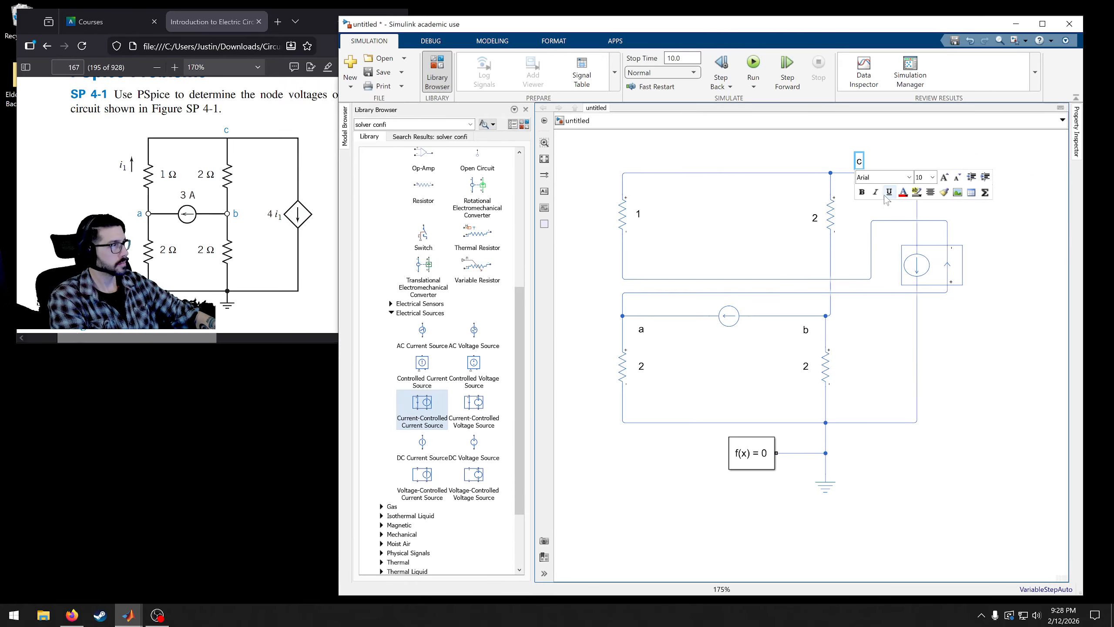
{"action": "left_click", "coordinate": [885, 203]}
{"action": "left_click_drag", "start_coordinate": [859, 167], "coordinate": [849, 193]}
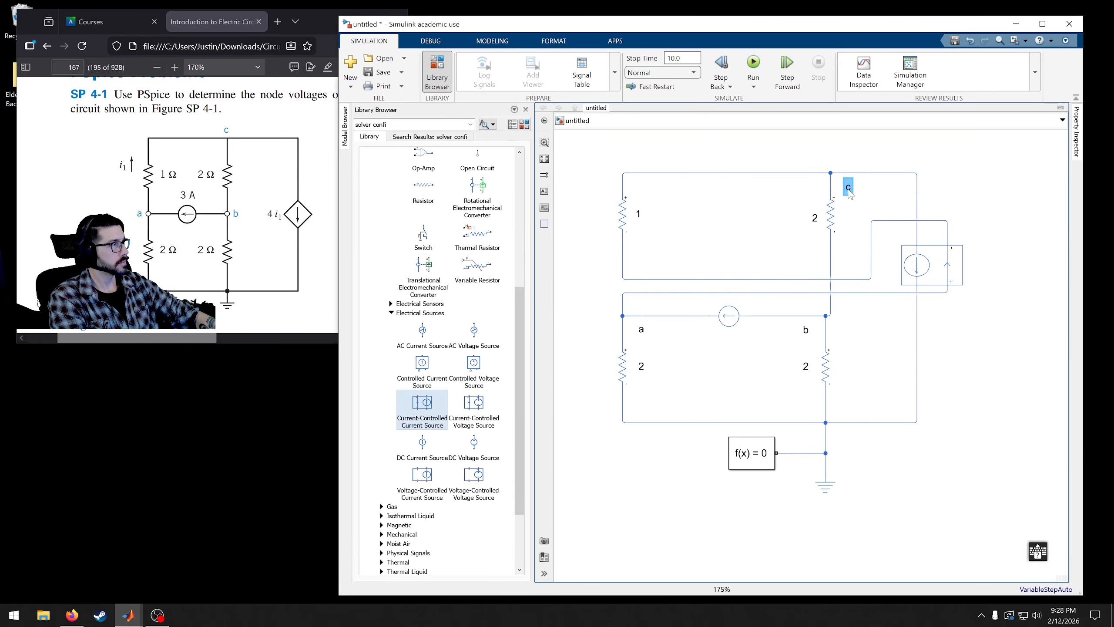
Add a second Electrical Reference block in the free space beside the lower-left resistor
{"action": "left_click", "coordinate": [858, 351]}
{"action": "scroll", "coordinate": [871, 371], "scroll_direction": "down", "scroll_amount": 1}
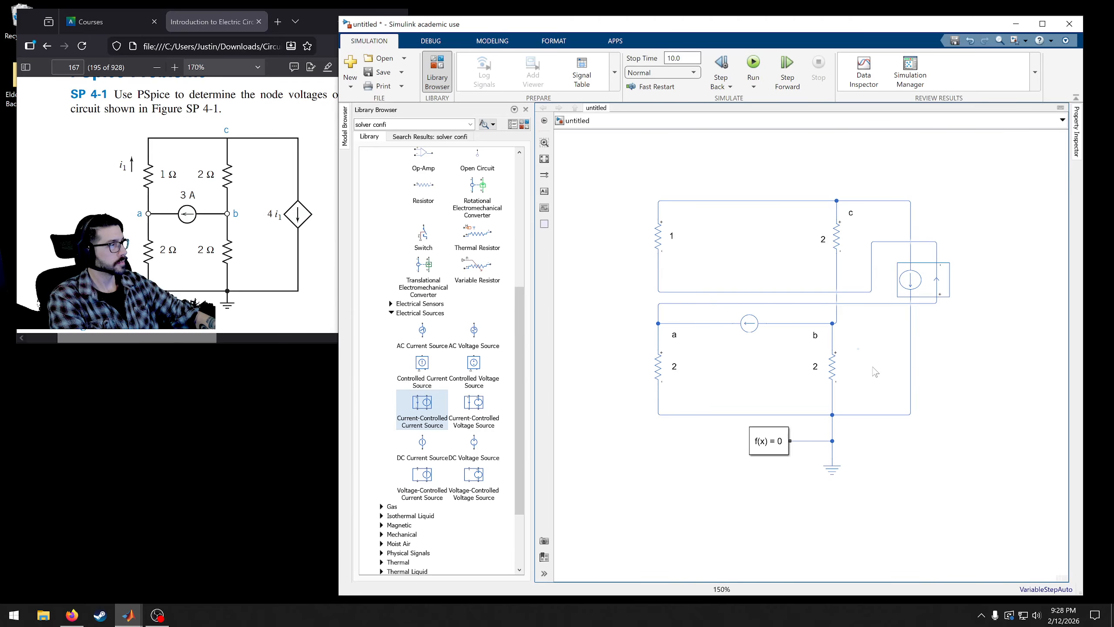
{"action": "left_click_drag", "start_coordinate": [626, 353], "coordinate": [664, 356]}
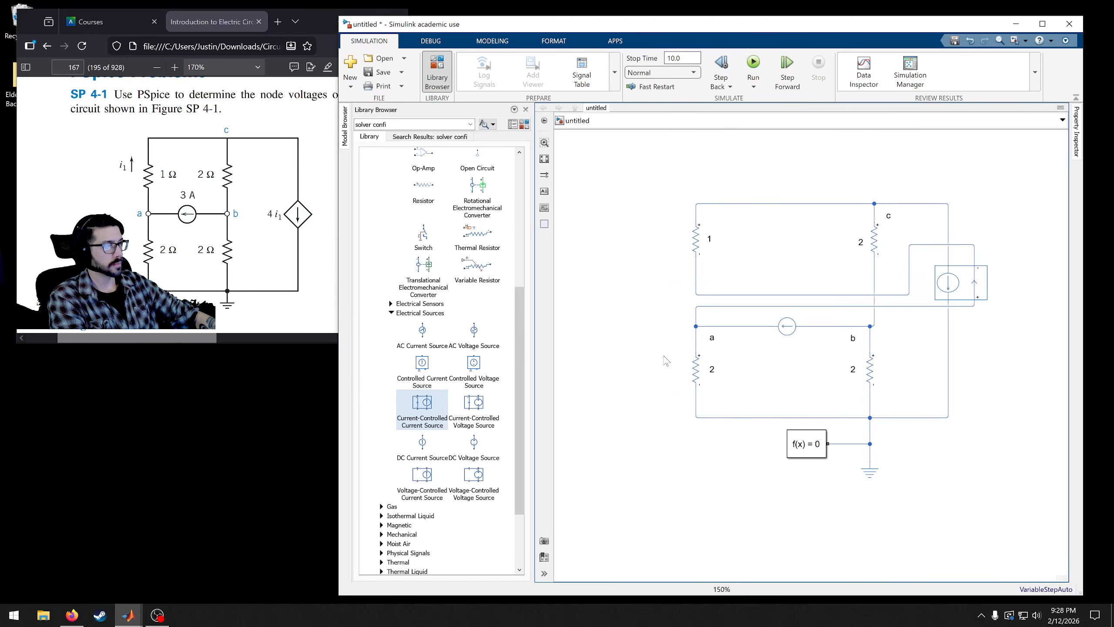
{"action": "scroll", "coordinate": [450, 305], "scroll_direction": "up", "scroll_amount": 8}
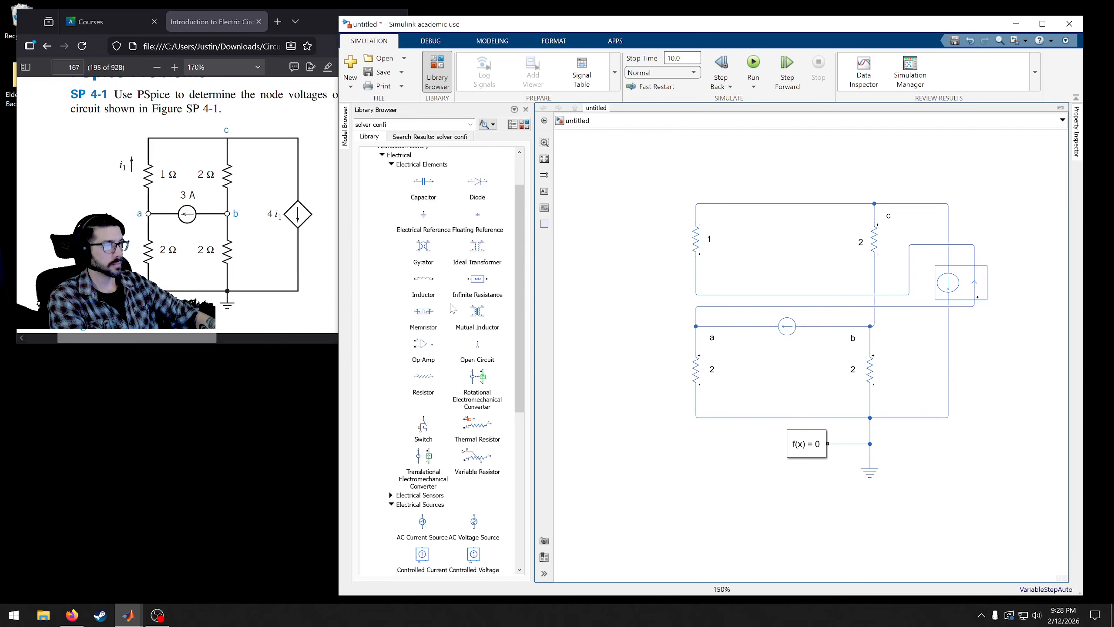
{"action": "left_click_drag", "start_coordinate": [425, 239], "coordinate": [617, 377]}
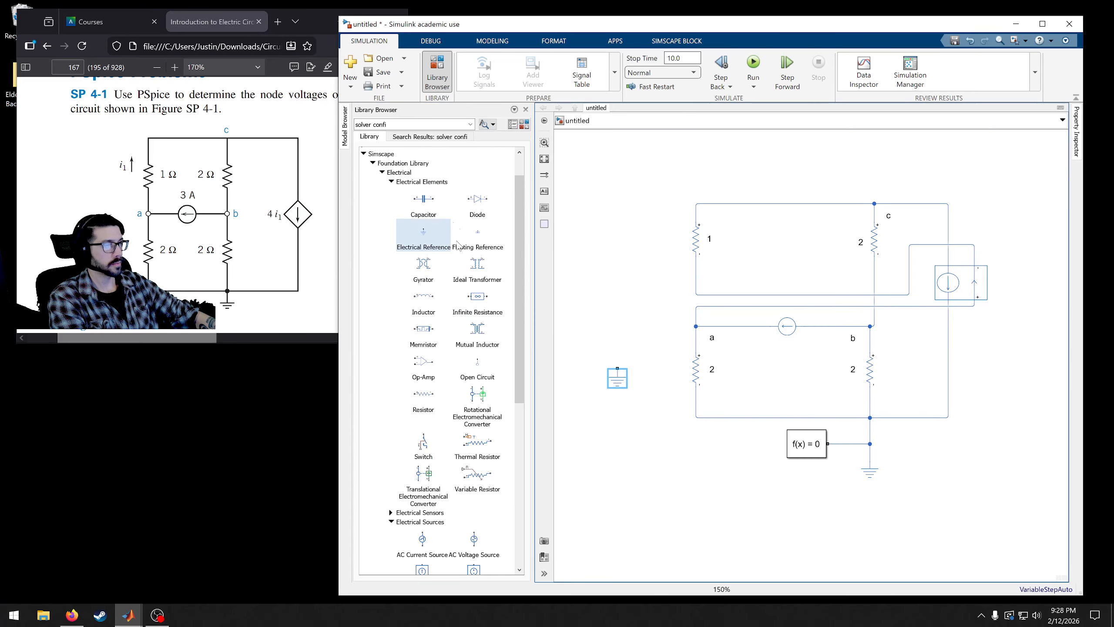
Add a Voltage Sensor from the Simscape electrical sensors above the new Electrical Reference
{"action": "scroll", "coordinate": [429, 289], "scroll_direction": "up", "scroll_amount": 2}
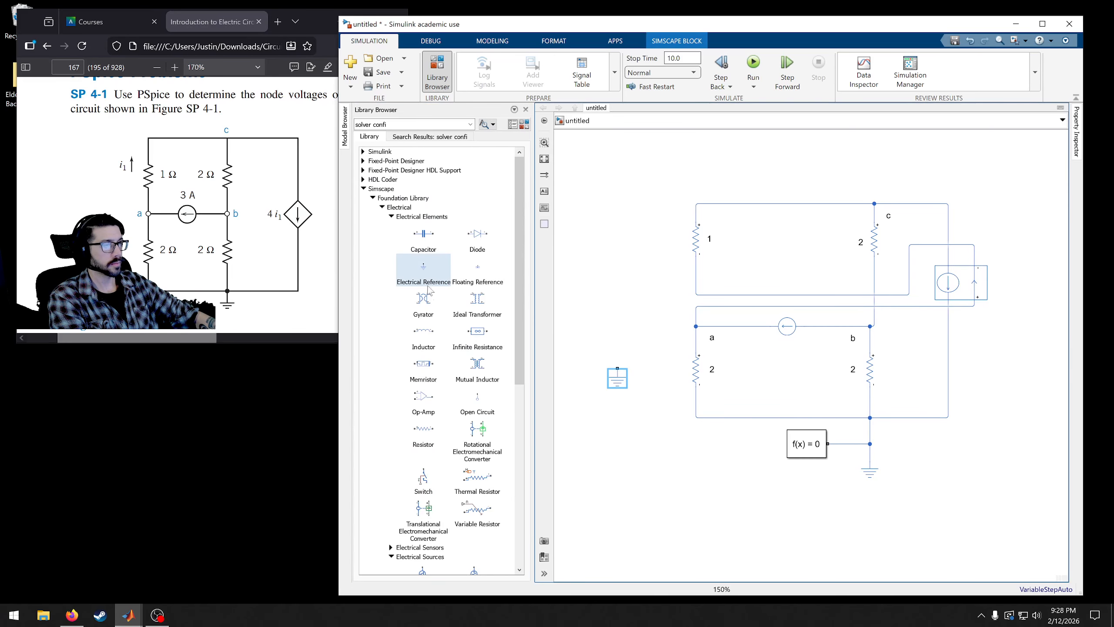
{"action": "left_click", "coordinate": [390, 217]}
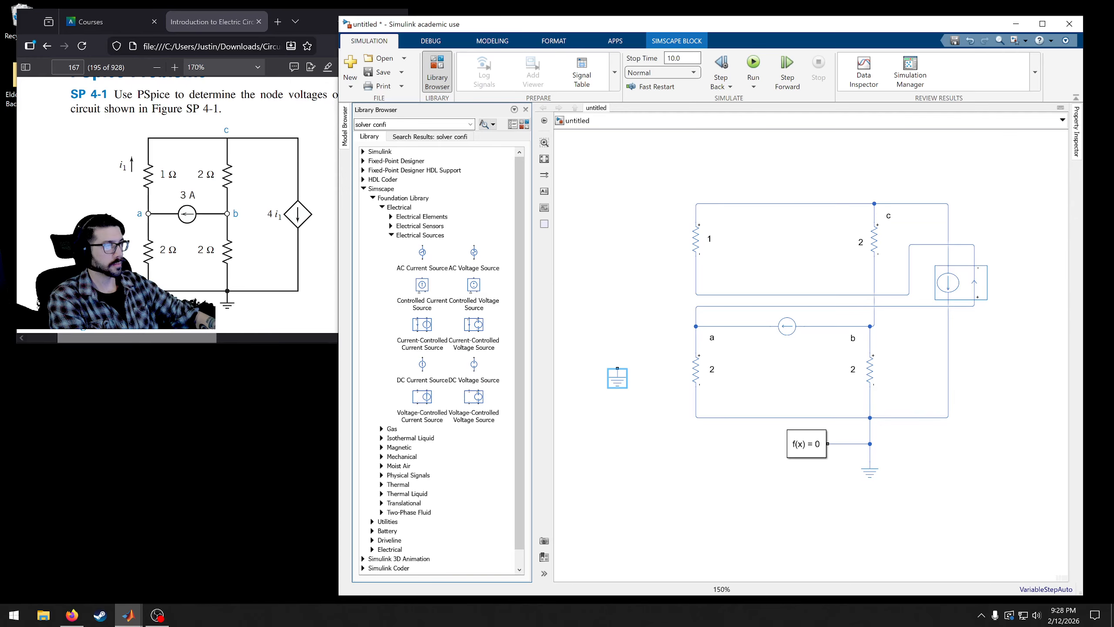
{"action": "left_click", "coordinate": [391, 226]}
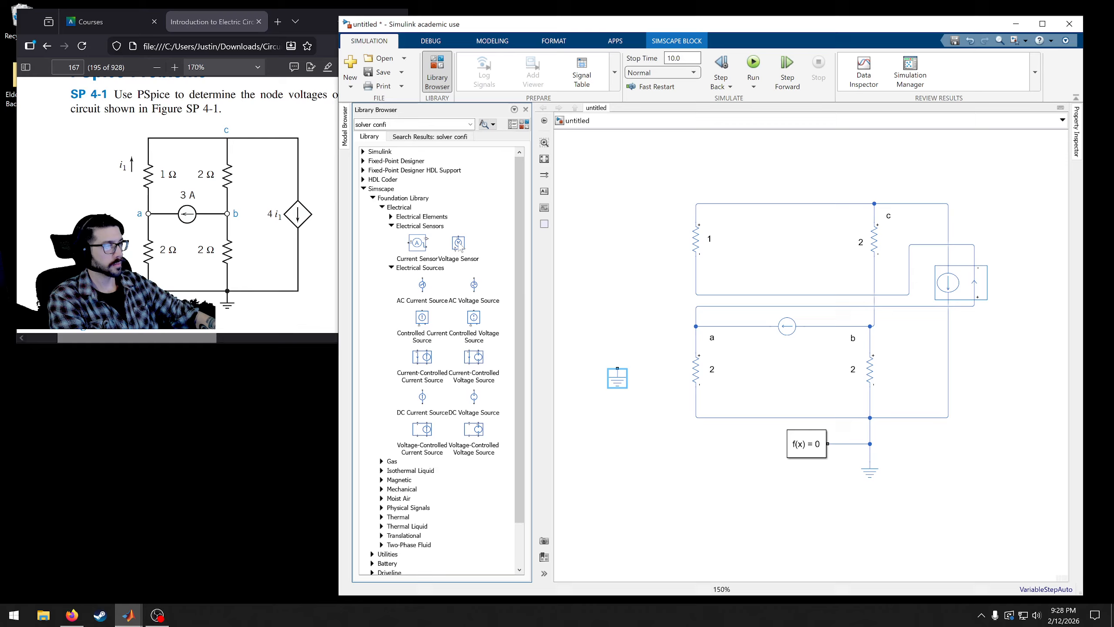
{"action": "left_click_drag", "start_coordinate": [458, 246], "coordinate": [601, 313]}
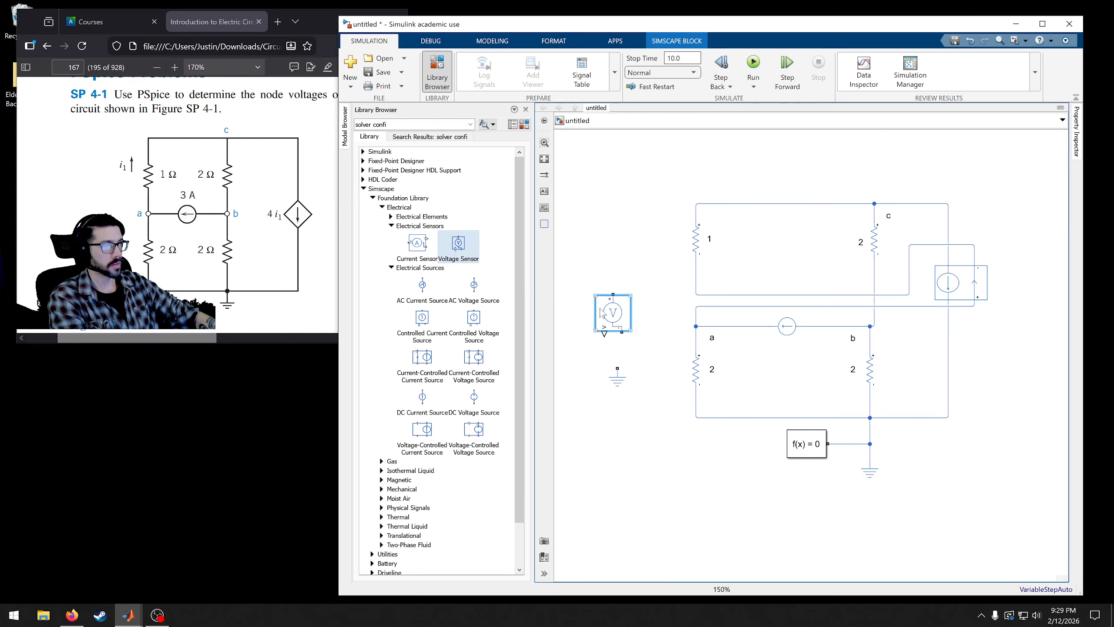
Search the library for "PS-" and add a PS-Simulink Converter above the Voltage Sensor
{"action": "left_click", "coordinate": [415, 124]}
{"action": "type", "text": "ps"}
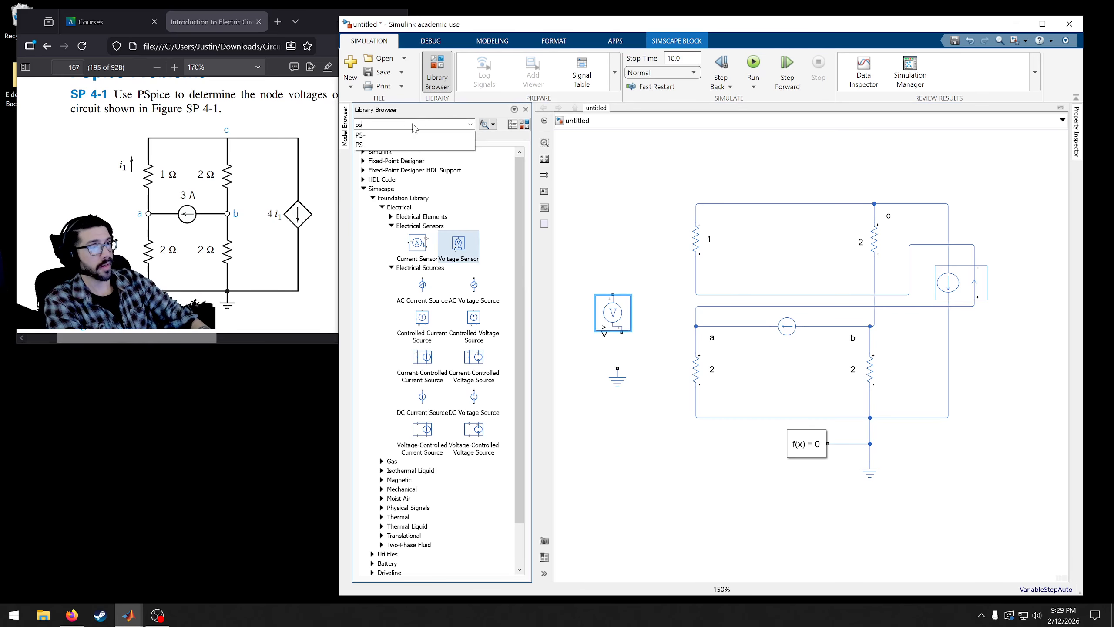
{"action": "type", "text": "-"}
{"action": "key", "text": "Return"}
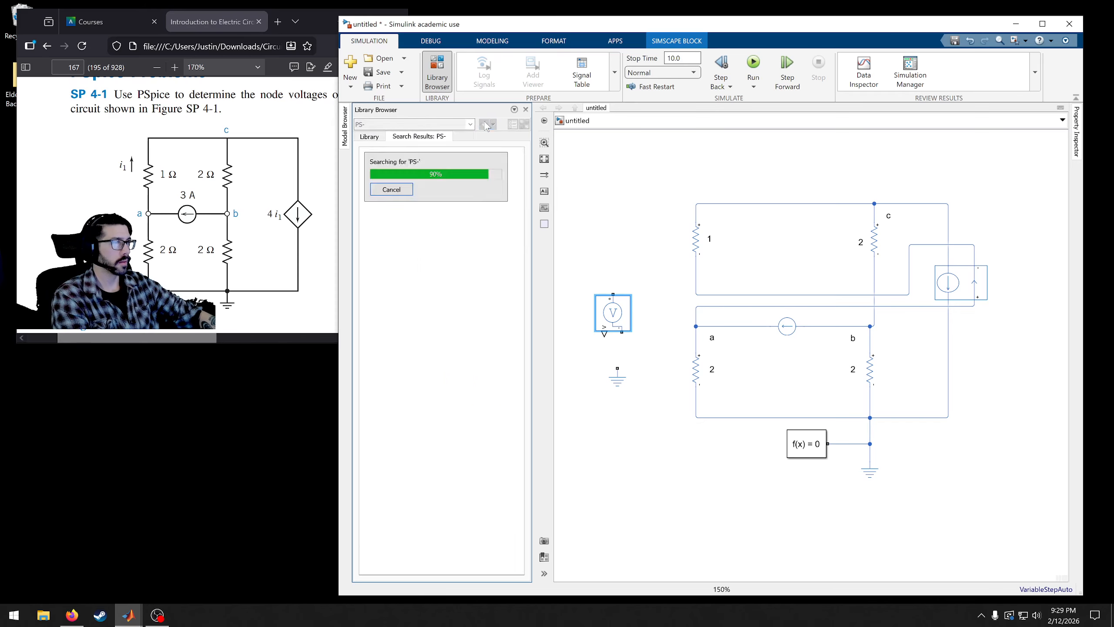
{"action": "left_click_drag", "start_coordinate": [376, 187], "coordinate": [581, 240]}
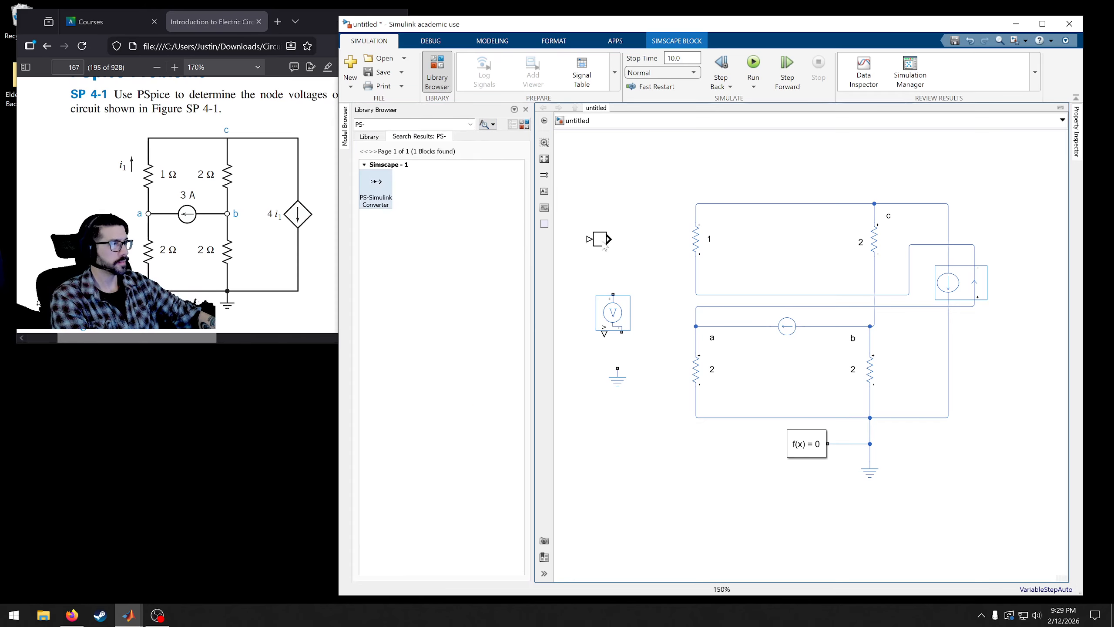
Search the library for "display" and add a Display block below the new Electrical Reference
{"action": "left_click", "coordinate": [406, 124]}
{"action": "type", "text": "displ"}
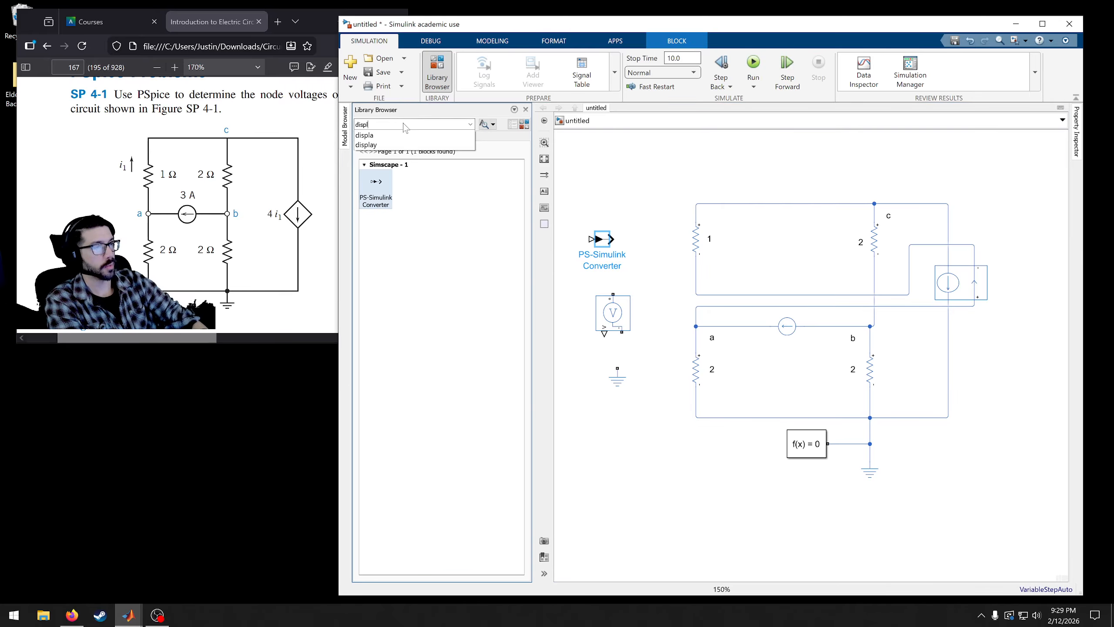
{"action": "type", "text": "ay"}
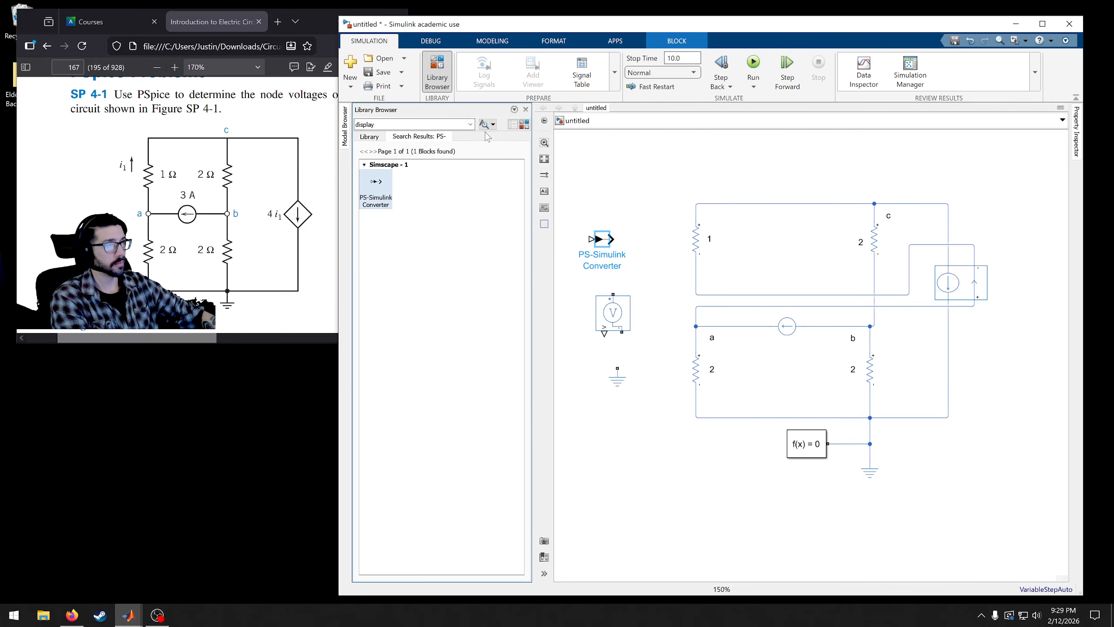
{"action": "left_click", "coordinate": [483, 124]}
{"action": "scroll", "coordinate": [494, 480], "scroll_direction": "down", "scroll_amount": 15}
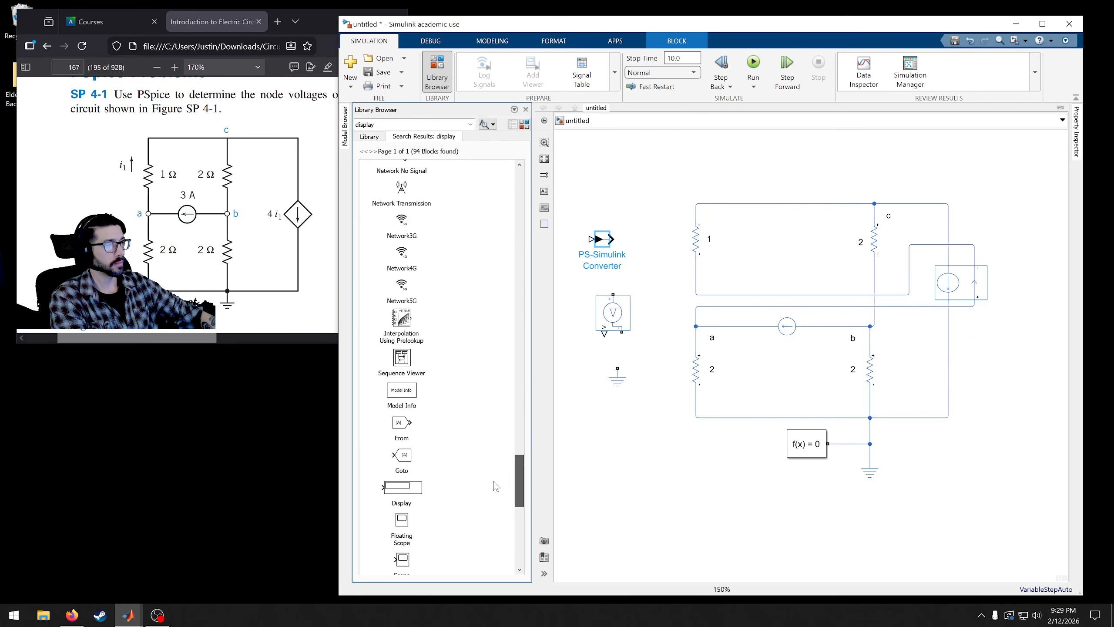
{"action": "scroll", "coordinate": [494, 481], "scroll_direction": "down", "scroll_amount": 2}
{"action": "left_click_drag", "start_coordinate": [401, 432], "coordinate": [595, 457]}
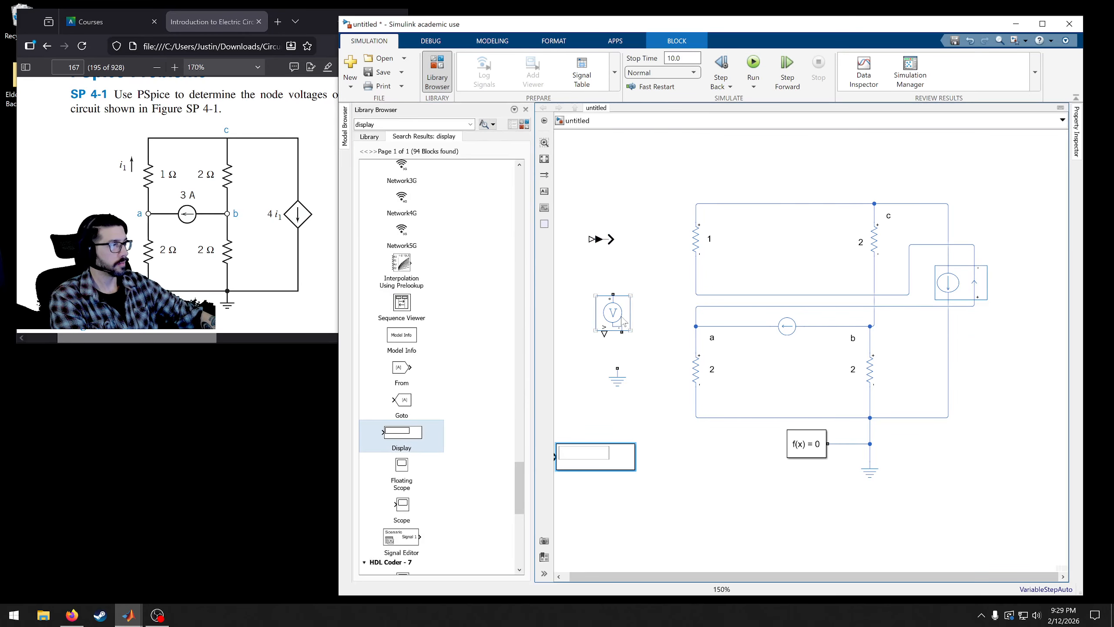
Rotate the Voltage Sensor and wire it between node a and the new Electrical Reference
{"action": "left_click", "coordinate": [624, 323]}
{"action": "key", "text": "ctrl+r"}
{"action": "mouse_move", "coordinate": [615, 324]}
{"action": "left_mouse_down"}
{"action": "mouse_move", "coordinate": [650, 334]}
{"action": "mouse_move", "coordinate": [637, 333]}
{"action": "left_mouse_up"}
{"action": "mouse_move", "coordinate": [654, 322]}
{"action": "left_mouse_down"}
{"action": "mouse_move", "coordinate": [696, 323]}
{"action": "mouse_move", "coordinate": [643, 329]}
{"action": "left_mouse_up"}
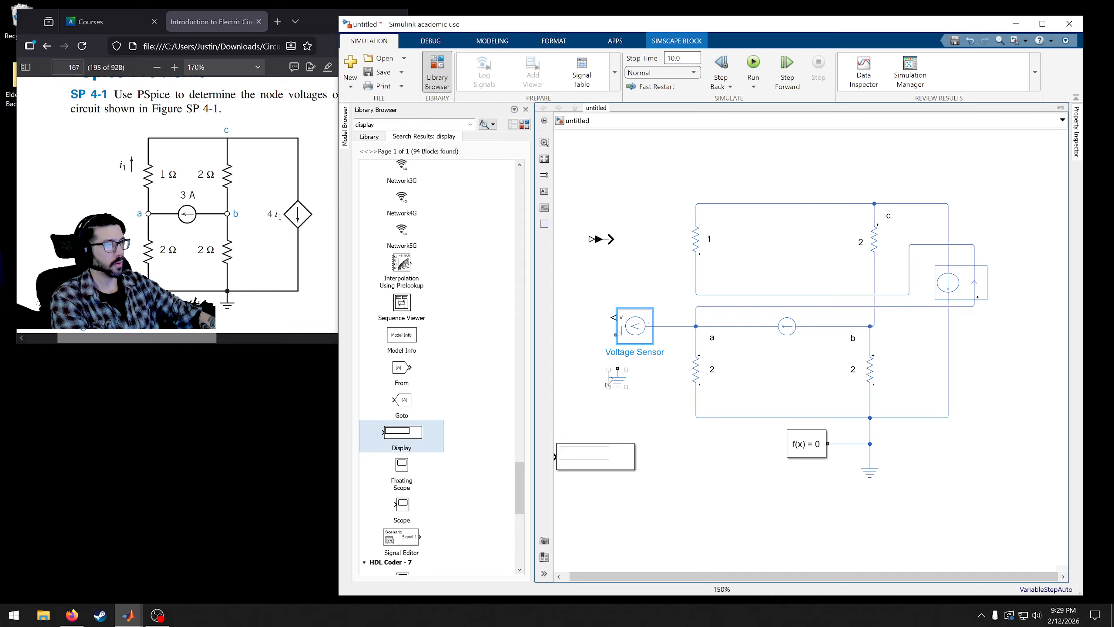
{"action": "left_click_drag", "start_coordinate": [611, 381], "coordinate": [627, 365]}
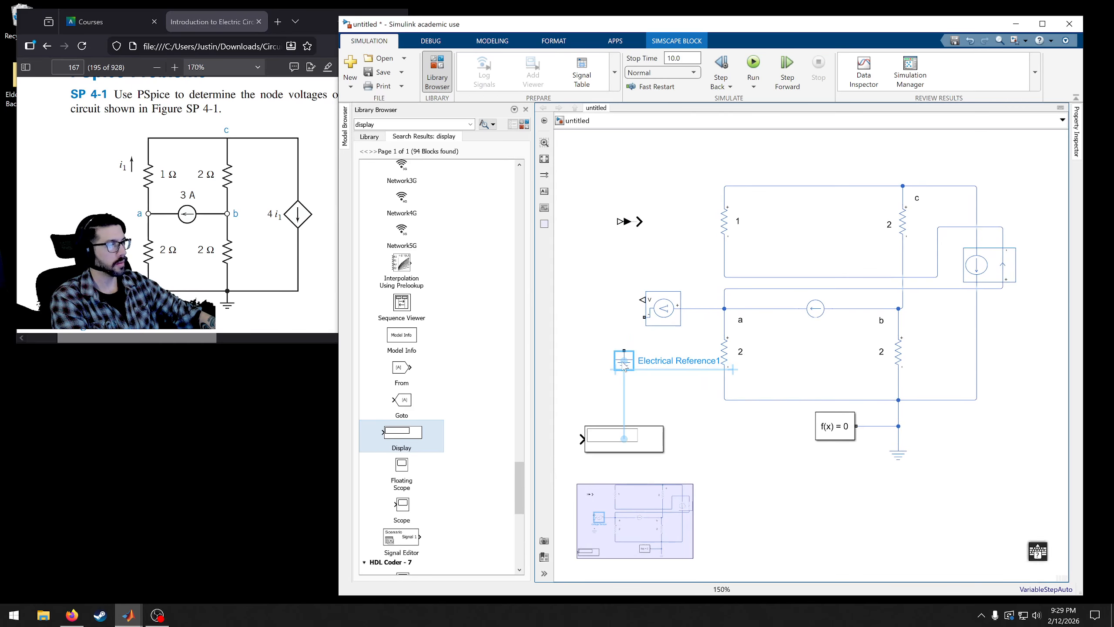
{"action": "left_click_drag", "start_coordinate": [644, 316], "coordinate": [623, 357]}
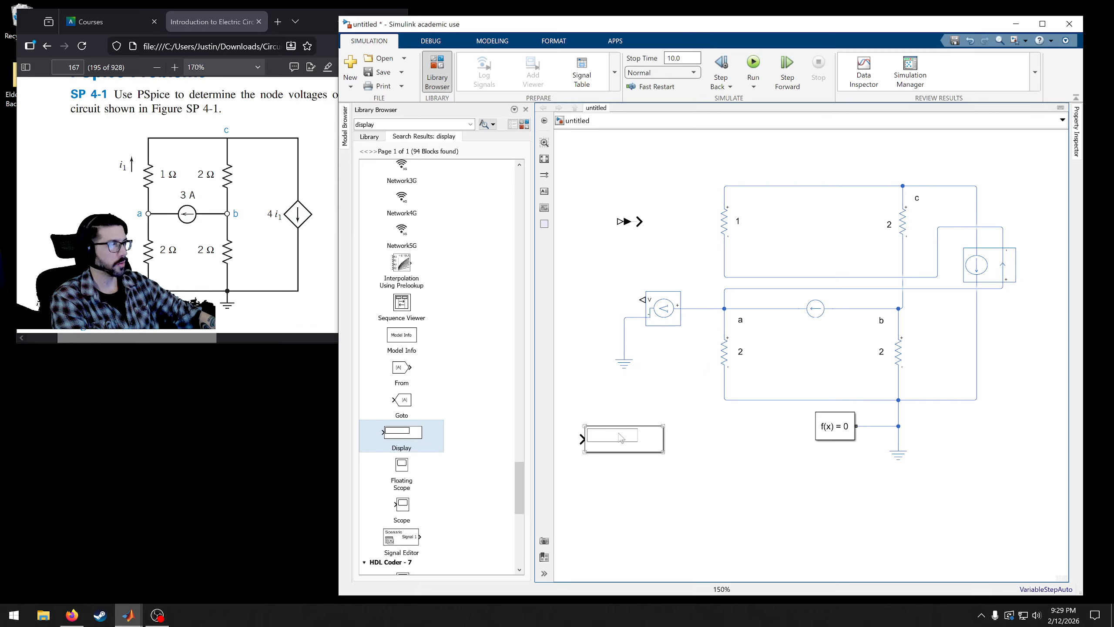
Move the Display clear above the circuit, flip the PS-Simulink Converter, and connect its input to the Voltage Sensor's V output
{"action": "left_click_drag", "start_coordinate": [620, 438], "coordinate": [695, 161]}
{"action": "left_click", "coordinate": [657, 313]}
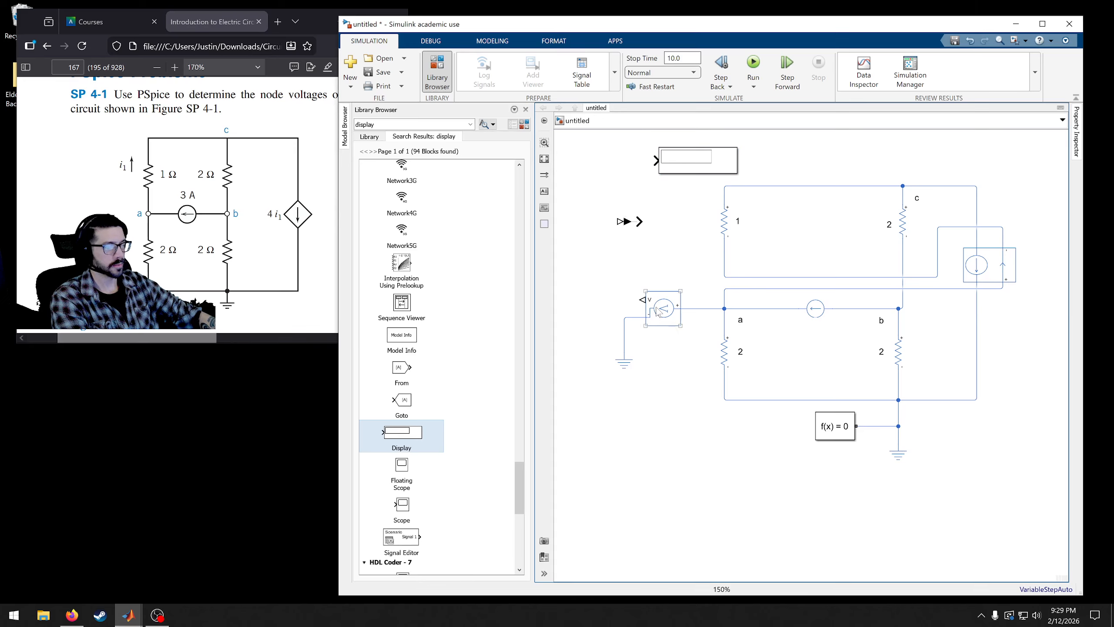
{"action": "left_click", "coordinate": [632, 223]}
{"action": "key", "text": "ctrl+r"}
{"action": "key", "text": "ctrl+r"}
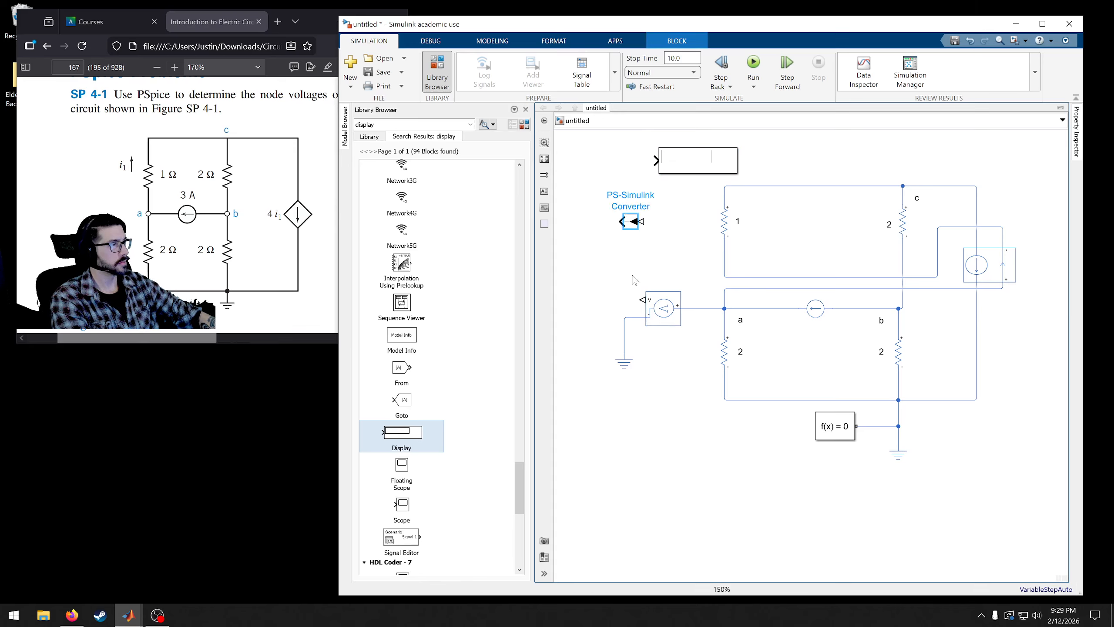
{"action": "left_click_drag", "start_coordinate": [633, 232], "coordinate": [625, 310]}
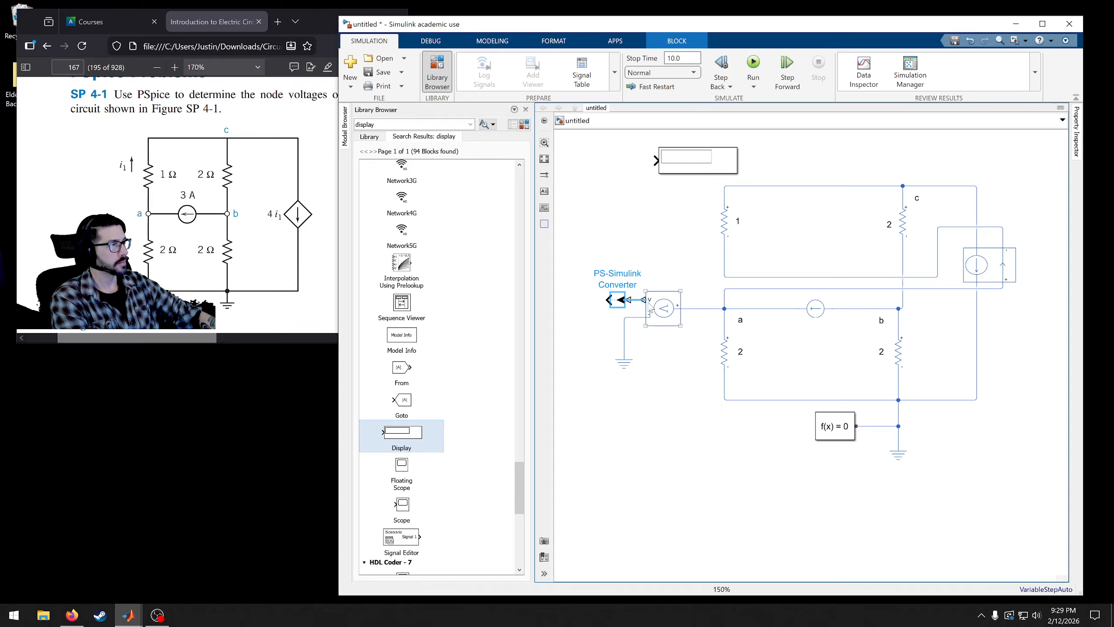
{"action": "left_click", "coordinate": [671, 257]}
{"action": "left_click", "coordinate": [686, 171]}
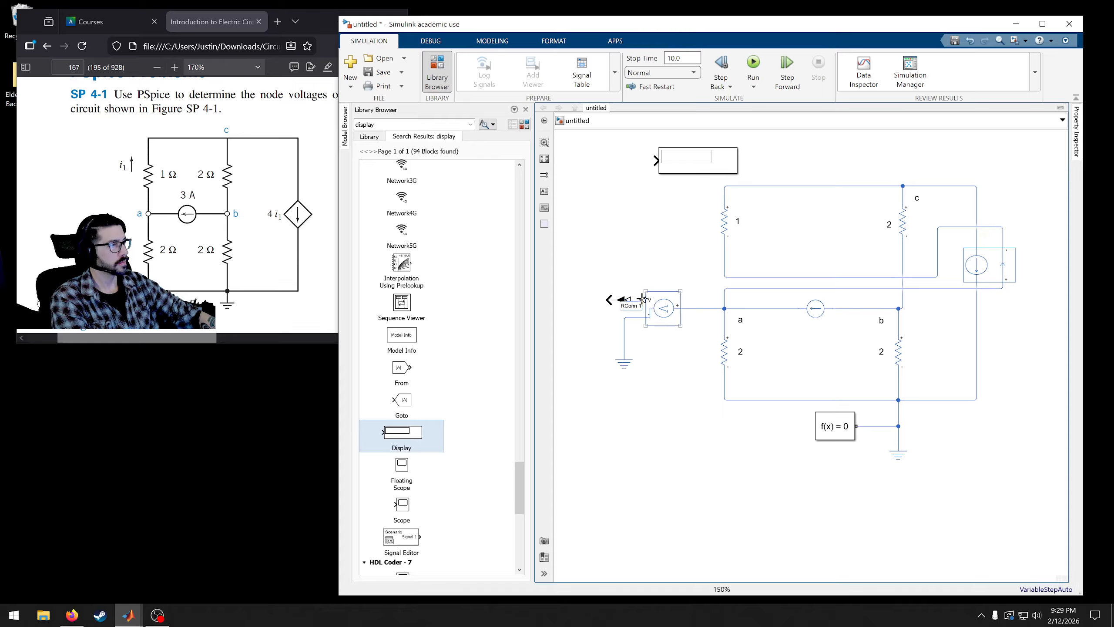
{"action": "left_click_drag", "start_coordinate": [643, 299], "coordinate": [631, 300]}
Flip the Display block, place it beside the PS-Simulink Converter, and connect it to the converter's output
{"action": "left_click_drag", "start_coordinate": [657, 264], "coordinate": [621, 308]}
{"action": "scroll", "coordinate": [730, 227], "scroll_direction": "up", "scroll_amount": 3}
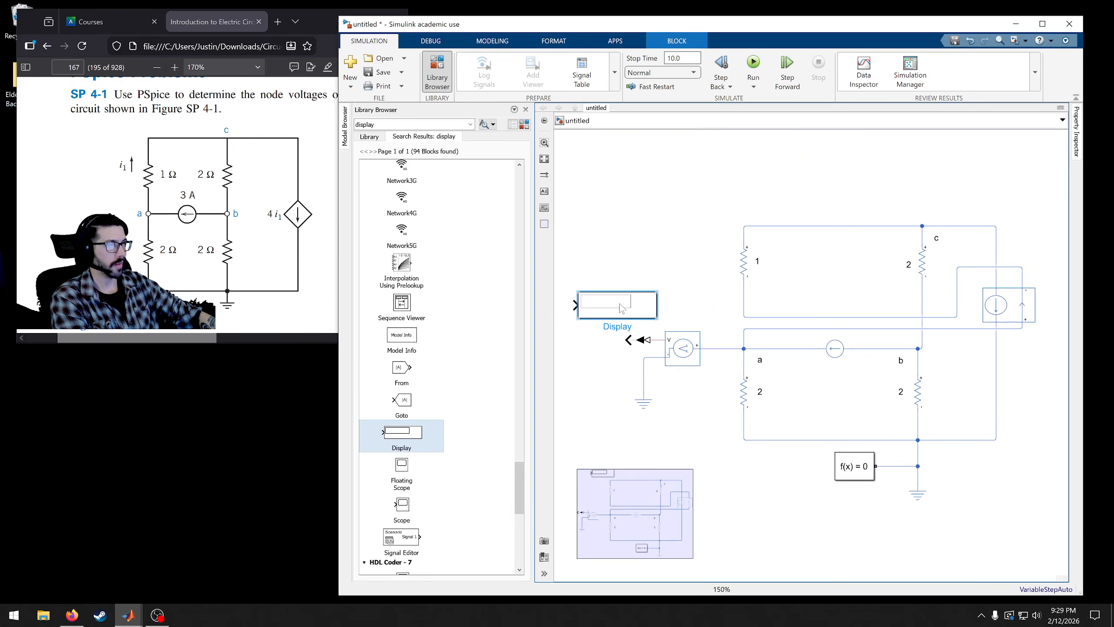
{"action": "key", "text": "ctrl+r"}
{"action": "key", "text": "ctrl+r"}
{"action": "left_click_drag", "start_coordinate": [617, 373], "coordinate": [705, 332]}
{"action": "left_click_drag", "start_coordinate": [723, 261], "coordinate": [677, 299]}
{"action": "left_click", "coordinate": [753, 249]}
Run the simulation to read the voltage at node a
{"action": "scroll", "coordinate": [782, 271], "scroll_direction": "down", "scroll_amount": 2}
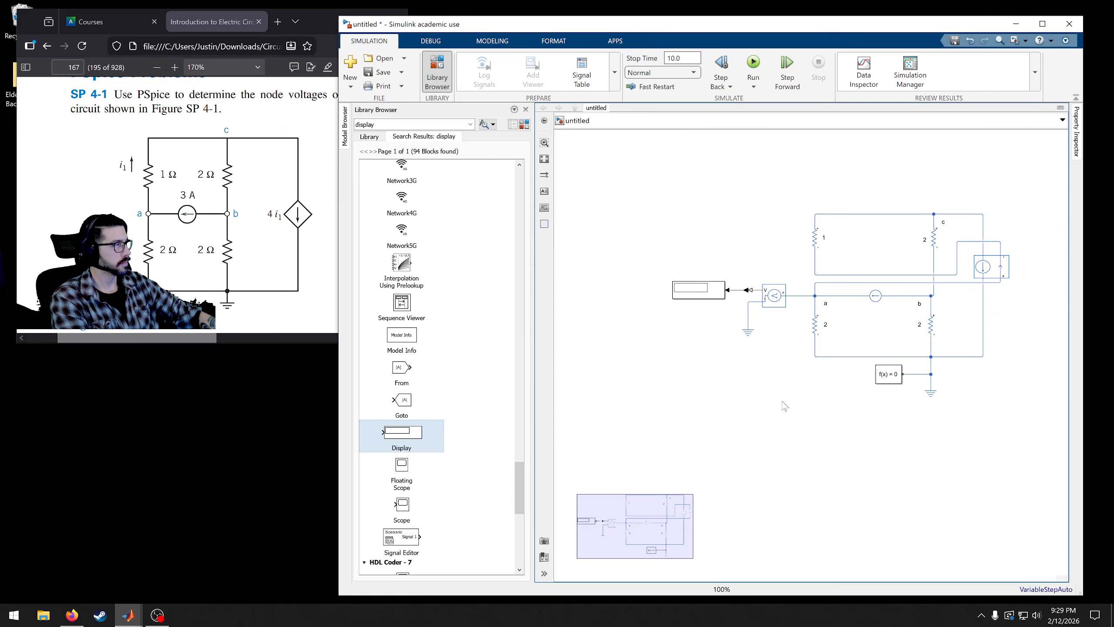
{"action": "scroll", "coordinate": [784, 406], "scroll_direction": "down", "scroll_amount": 2}
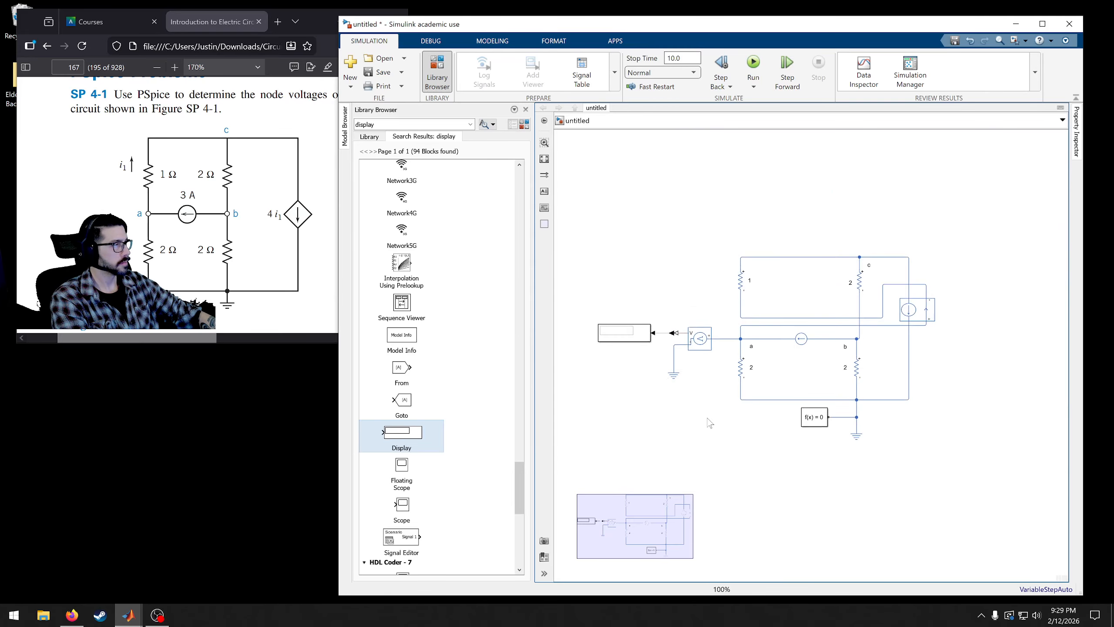
{"action": "left_click", "coordinate": [758, 68]}
{"action": "scroll", "coordinate": [708, 413], "scroll_direction": "up", "scroll_amount": 2}
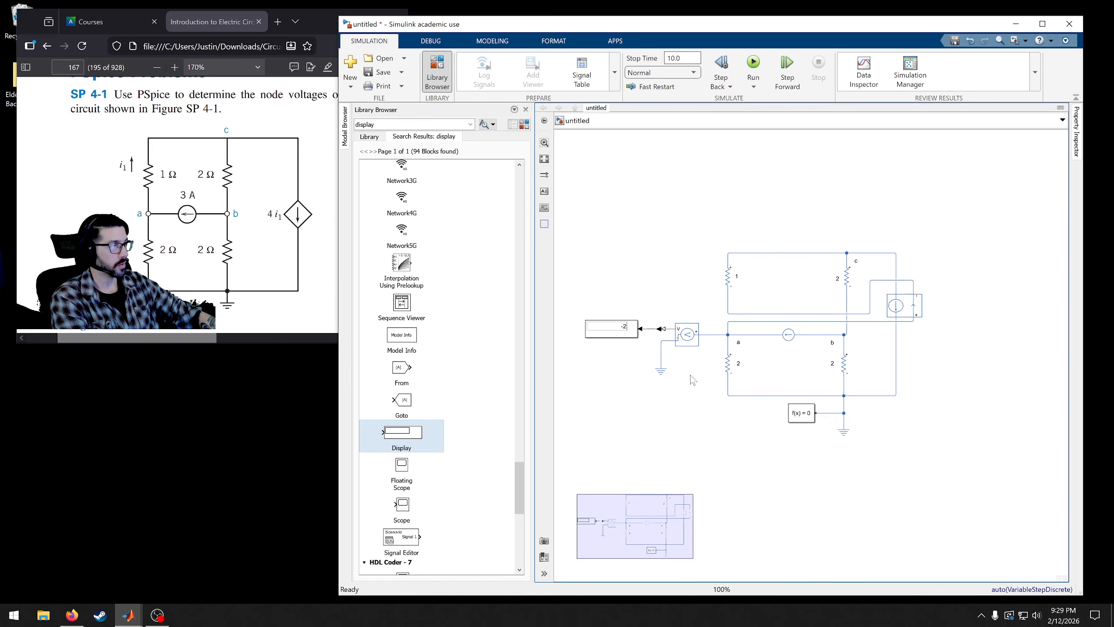
Duplicate the voltage measurement group of sensor, reference, converter and display twice, once above the circuit and once below its right side
{"action": "left_click_drag", "start_coordinate": [586, 298], "coordinate": [696, 385]}
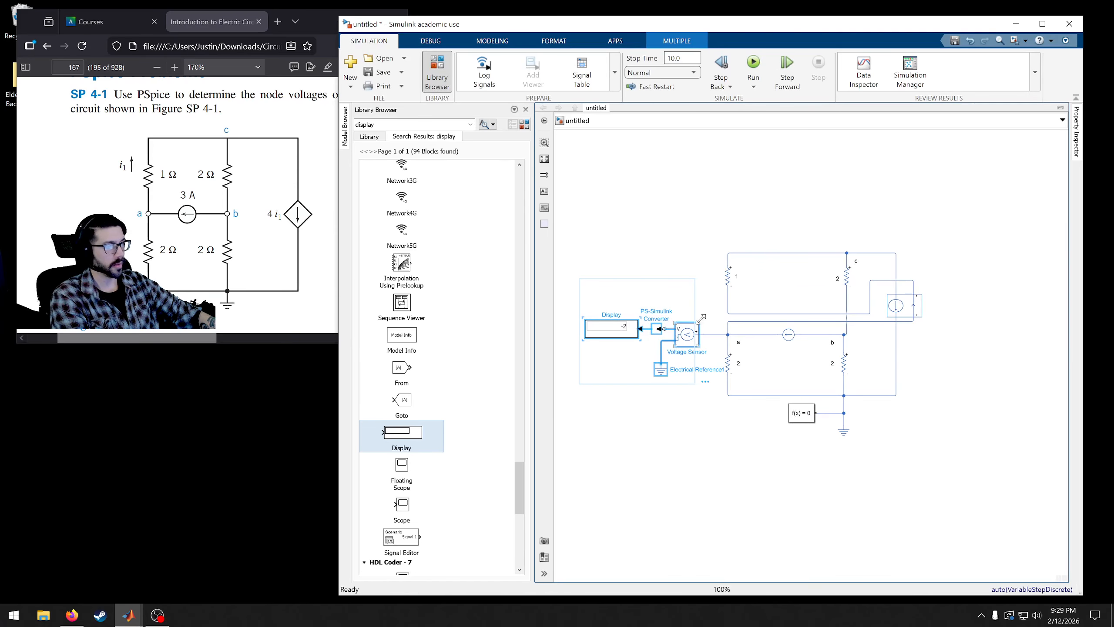
{"action": "left_click", "coordinate": [751, 228]}
{"action": "key", "text": "ctrl+v"}
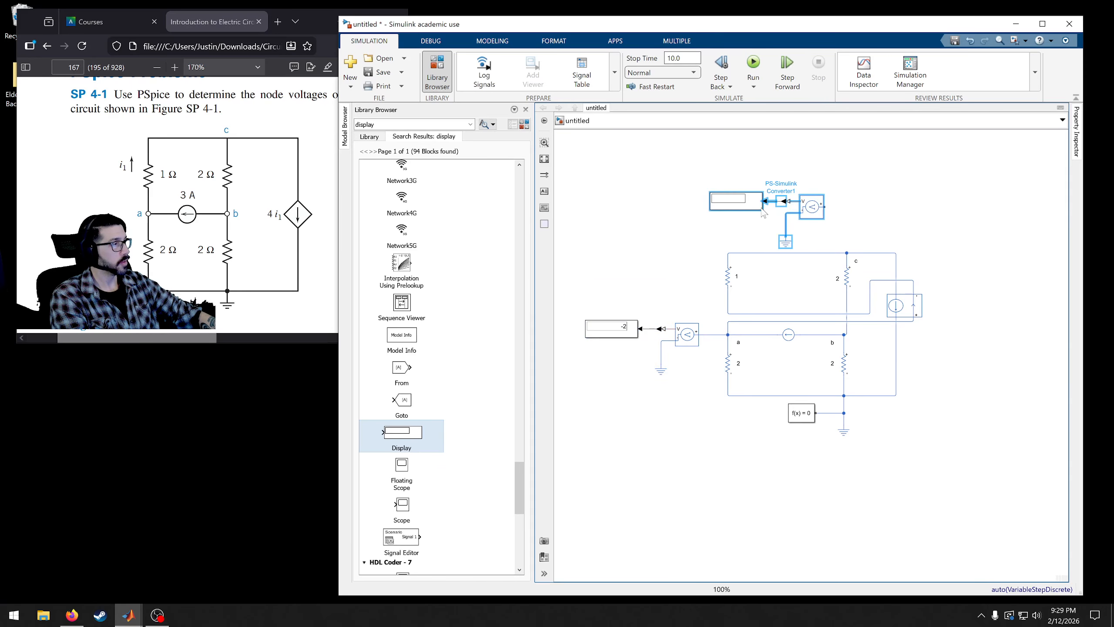
{"action": "left_click", "coordinate": [935, 468]}
{"action": "key", "text": "ctrl+v"}
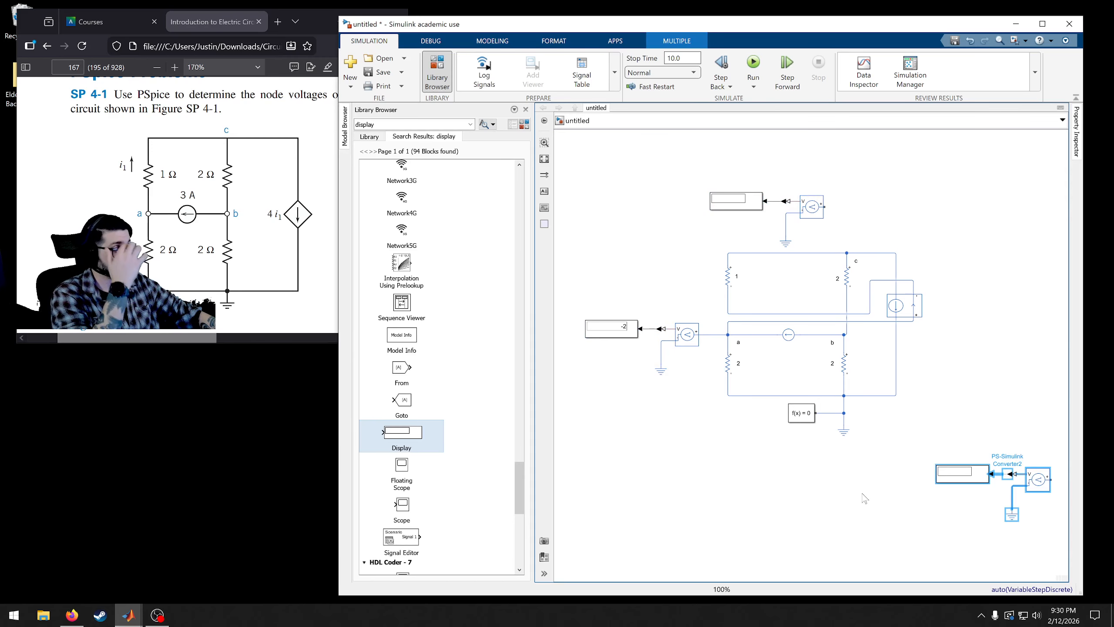
{"action": "left_click_drag", "start_coordinate": [862, 493], "coordinate": [823, 507]}
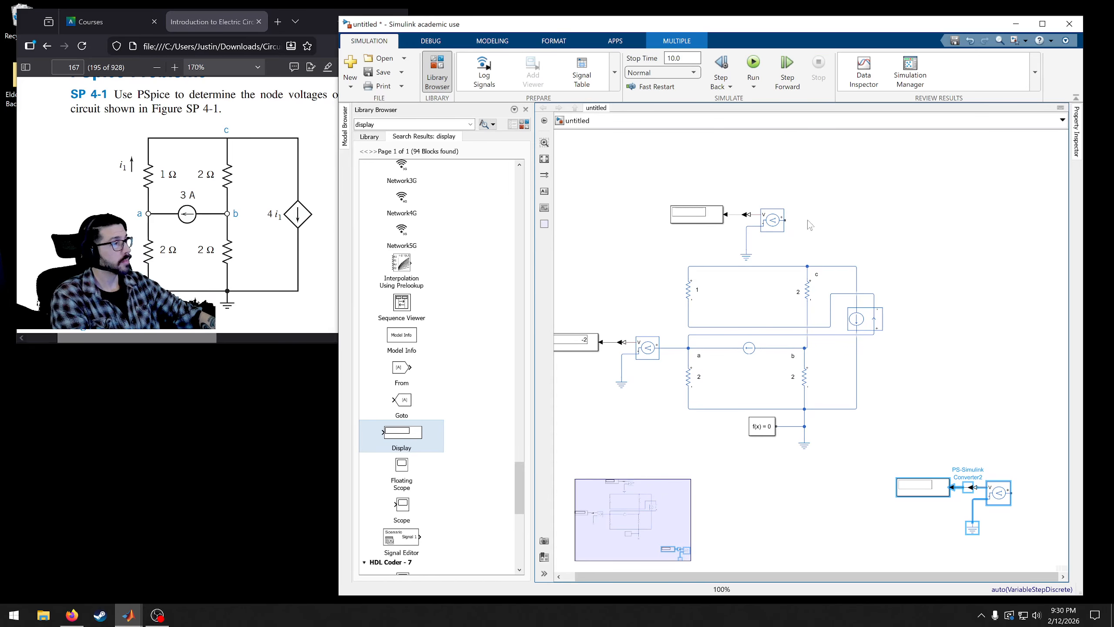
Connect the upper voltage sensor to node c and the lower measurement group, rotated 180 degrees, to node b
{"action": "left_click_drag", "start_coordinate": [785, 219], "coordinate": [807, 266]}
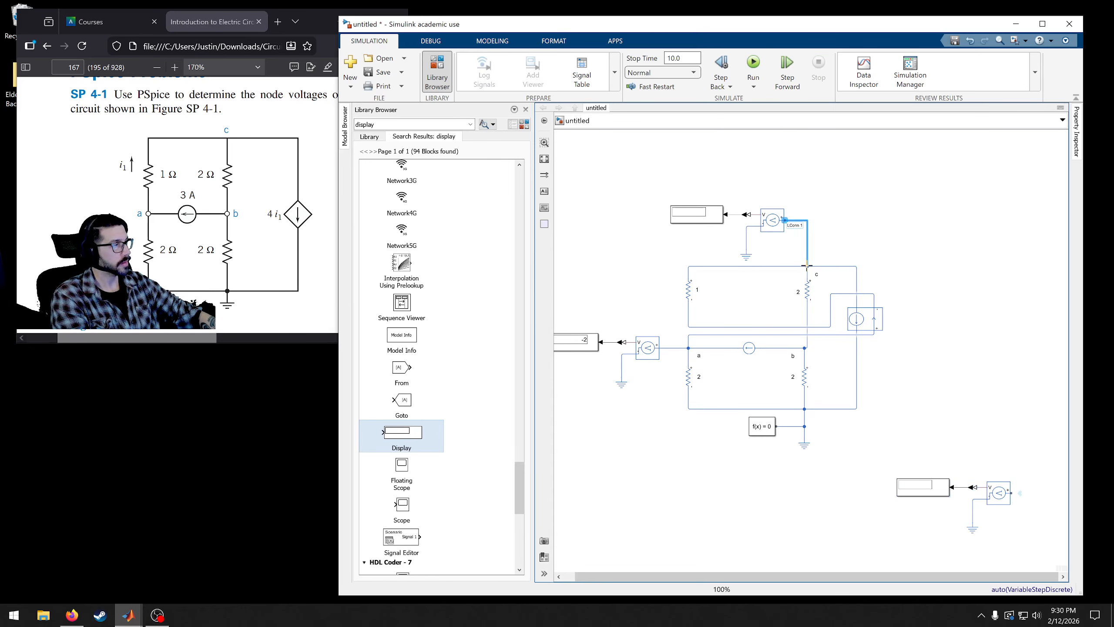
{"action": "left_click_drag", "start_coordinate": [1005, 536], "coordinate": [907, 474]}
{"action": "key", "text": "ctrl+r"}
{"action": "key", "text": "ctrl+r"}
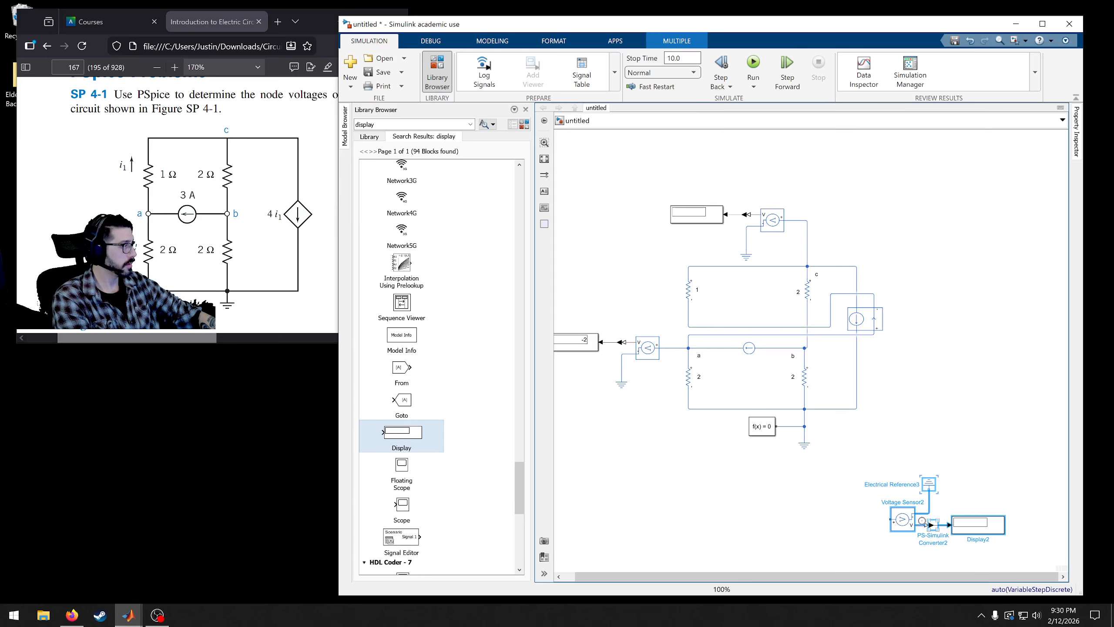
{"action": "left_click_drag", "start_coordinate": [911, 524], "coordinate": [807, 350]}
{"action": "scroll", "coordinate": [807, 351], "scroll_direction": "up", "scroll_amount": 4}
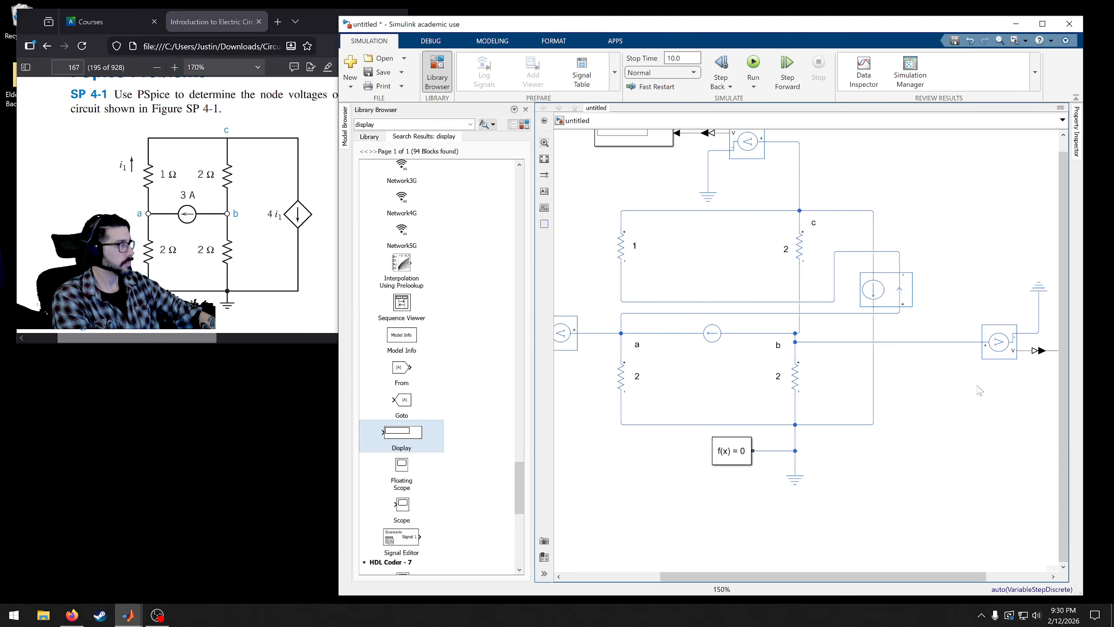
Move the node b group of sensor, reference, converter and display so the sensor's wire lines up straight with node b
{"action": "scroll", "coordinate": [979, 390], "scroll_direction": "down", "scroll_amount": 2}
{"action": "left_click_drag", "start_coordinate": [827, 308], "coordinate": [972, 399]}
{"action": "left_click_drag", "start_coordinate": [856, 378], "coordinate": [859, 371]}
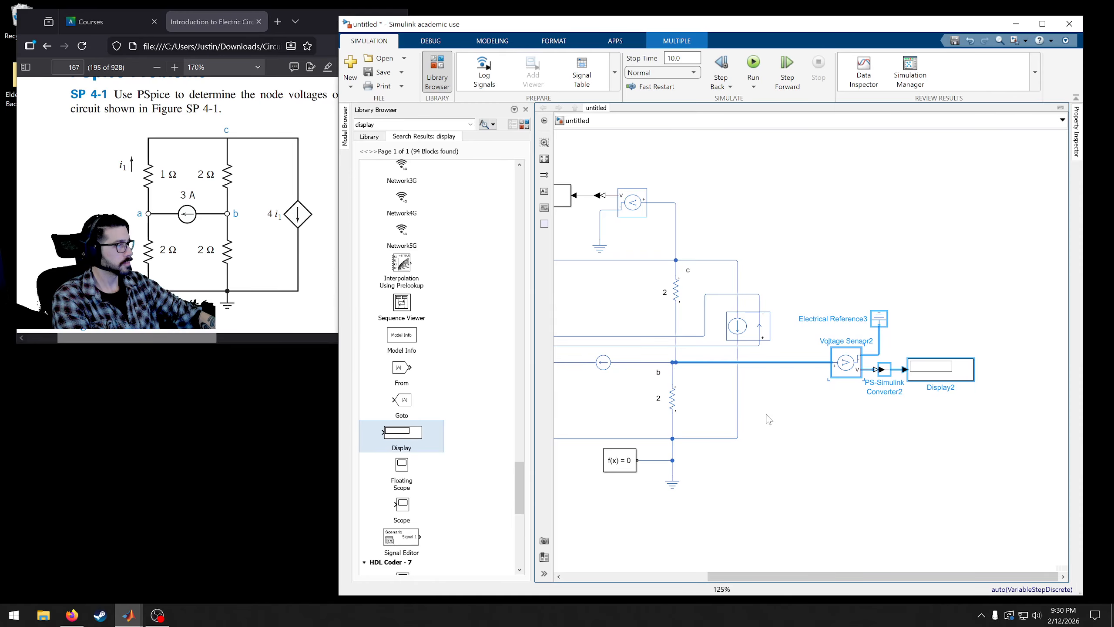
Set the current gain K of the Current-Controlled Current Source to 4 and close its parameters
{"action": "scroll", "coordinate": [705, 381], "scroll_direction": "down", "scroll_amount": 2}
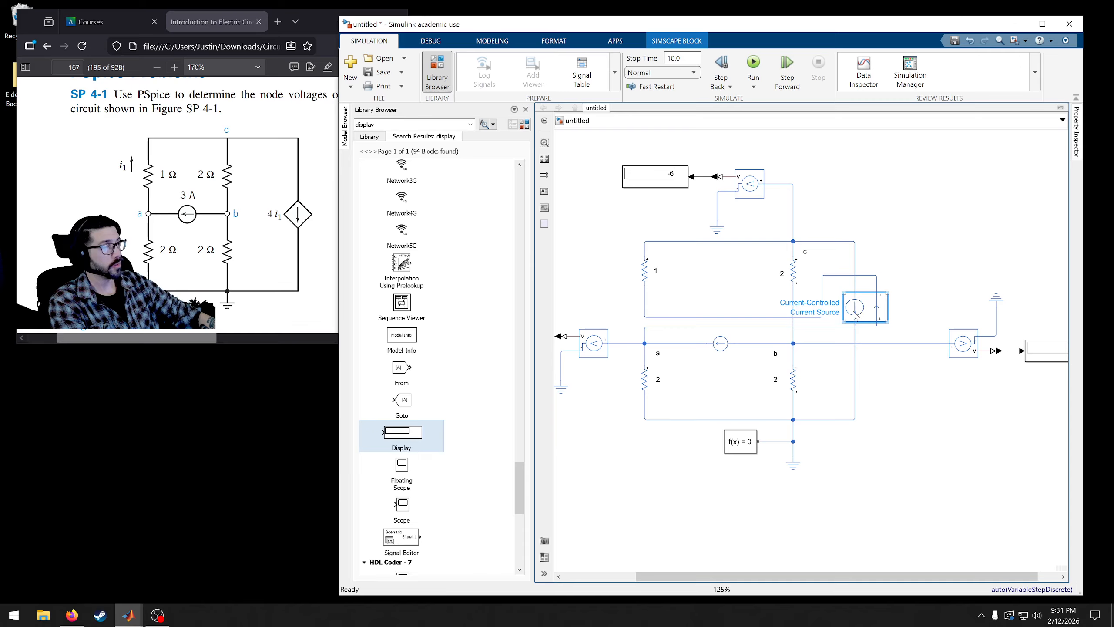
{"action": "double_click", "coordinate": [869, 308]}
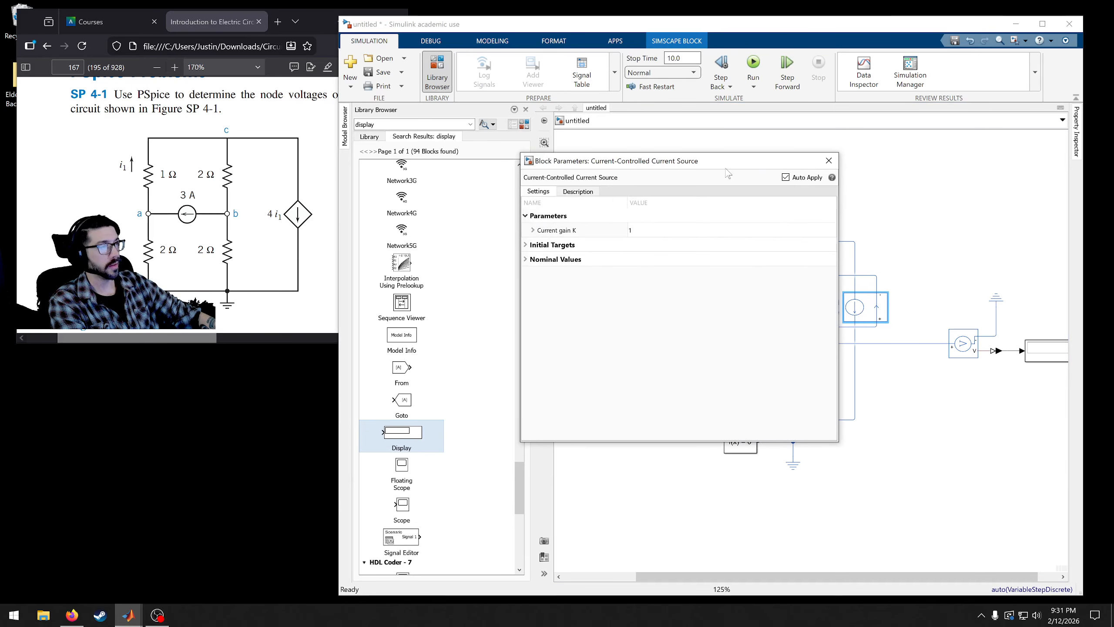
{"action": "left_click_drag", "start_coordinate": [720, 166], "coordinate": [663, 164]}
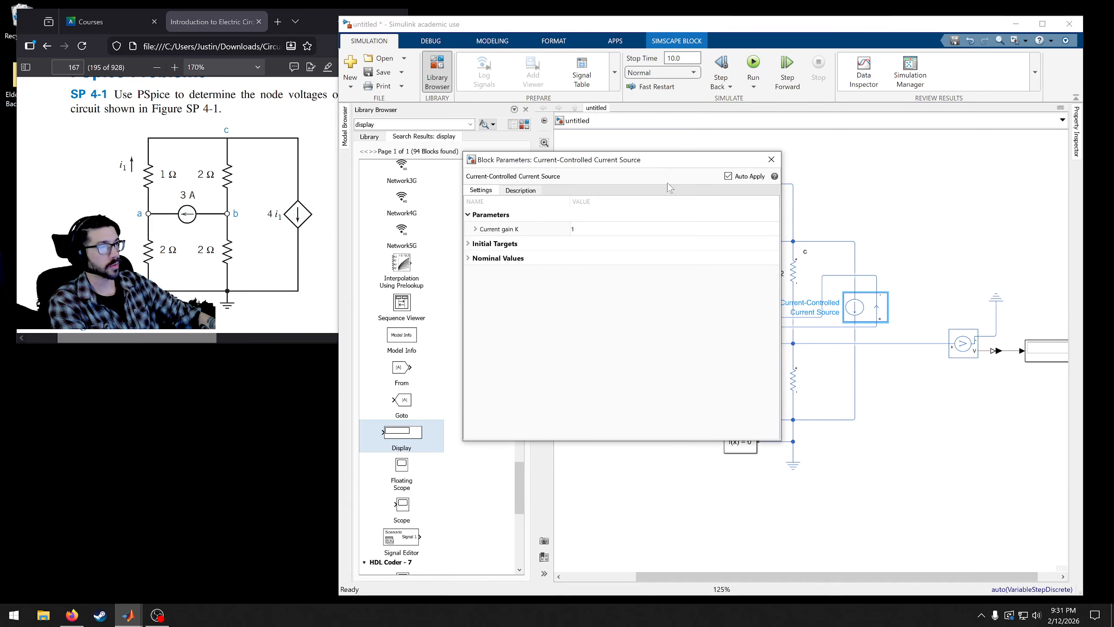
{"action": "left_click", "coordinate": [577, 229]}
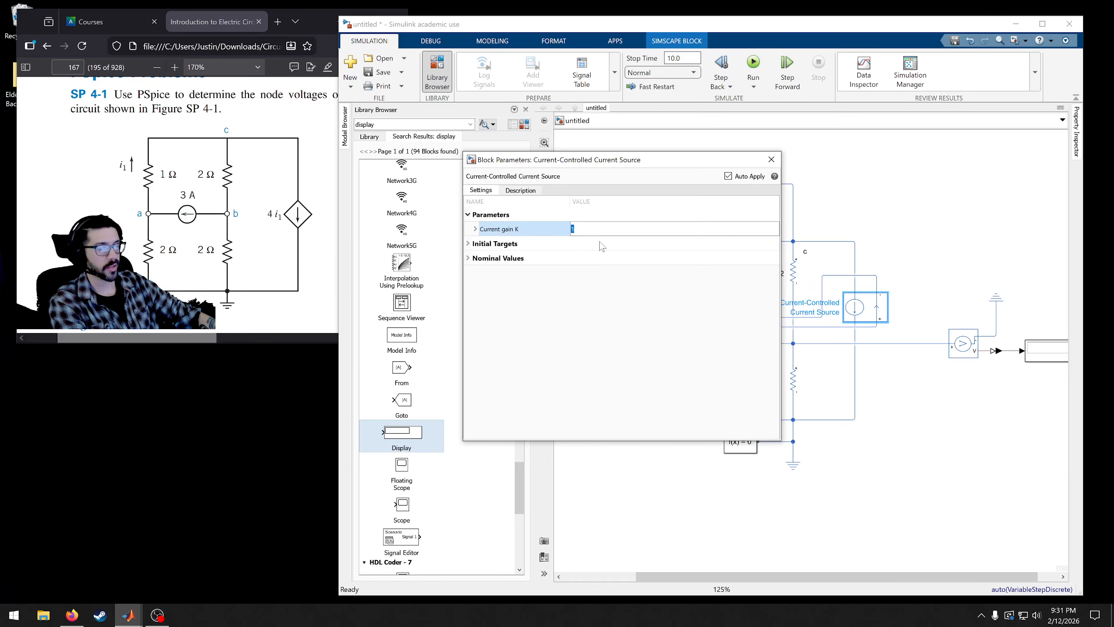
{"action": "type", "text": "4"}
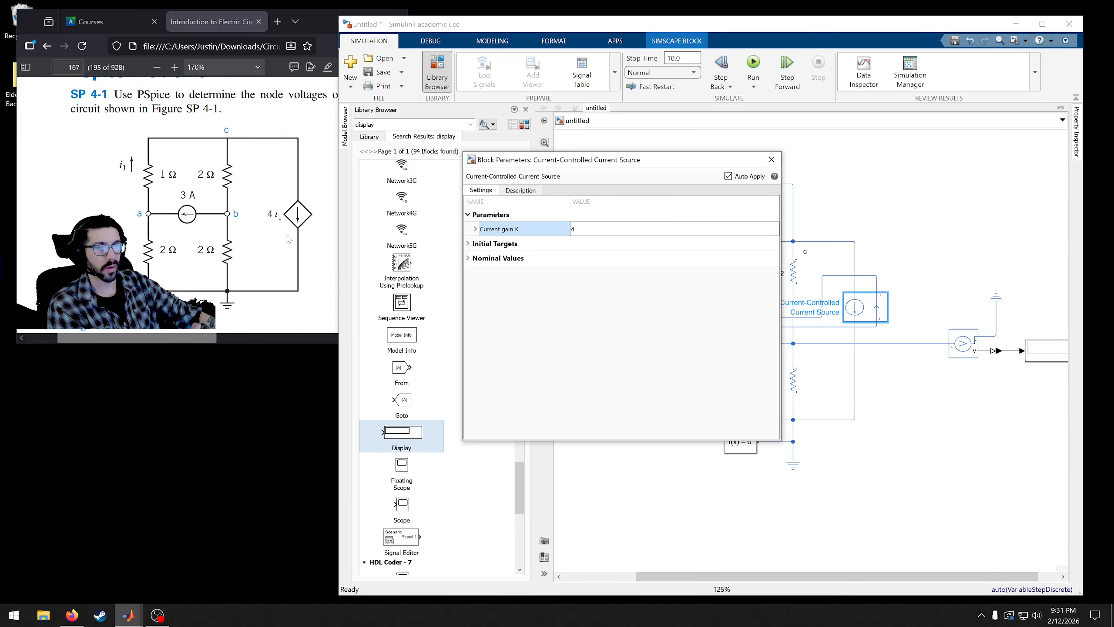
{"action": "left_click", "coordinate": [771, 160]}
Run the simulation and maximize the model window to read the voltages at nodes a, b and c
{"action": "left_click", "coordinate": [753, 66]}
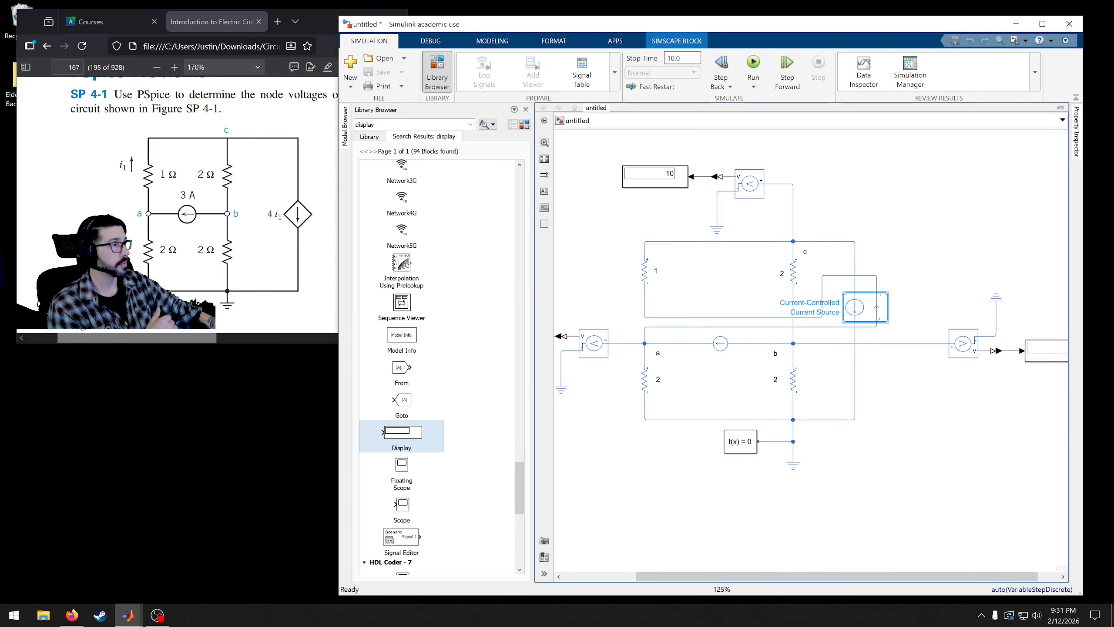
{"action": "scroll", "coordinate": [789, 315], "scroll_direction": "down", "scroll_amount": 2}
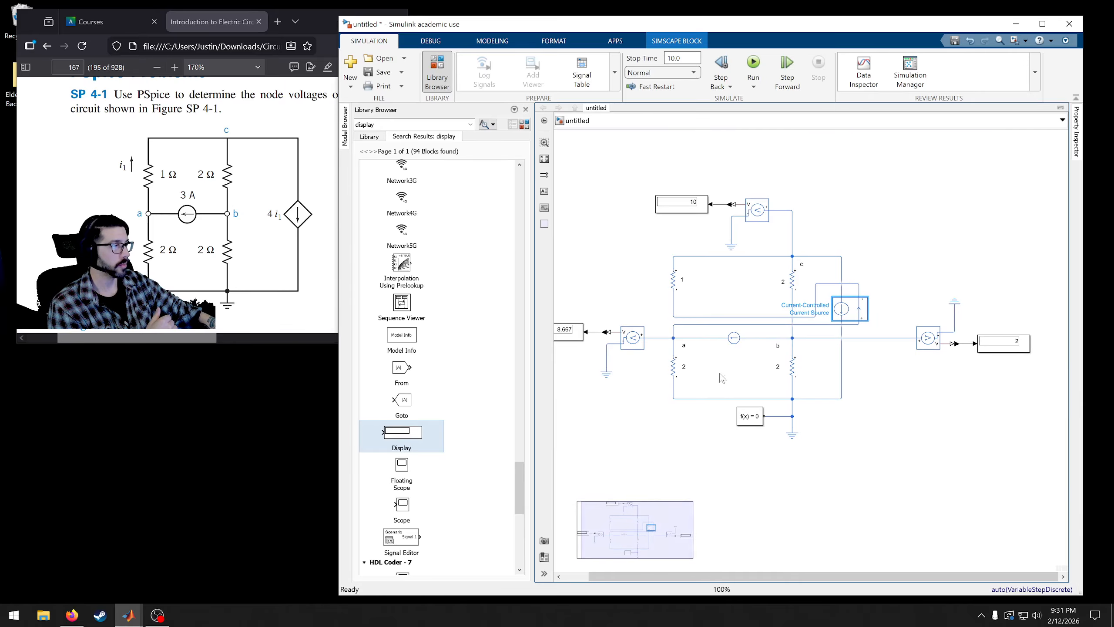
{"action": "left_click_drag", "start_coordinate": [735, 368], "coordinate": [751, 371]}
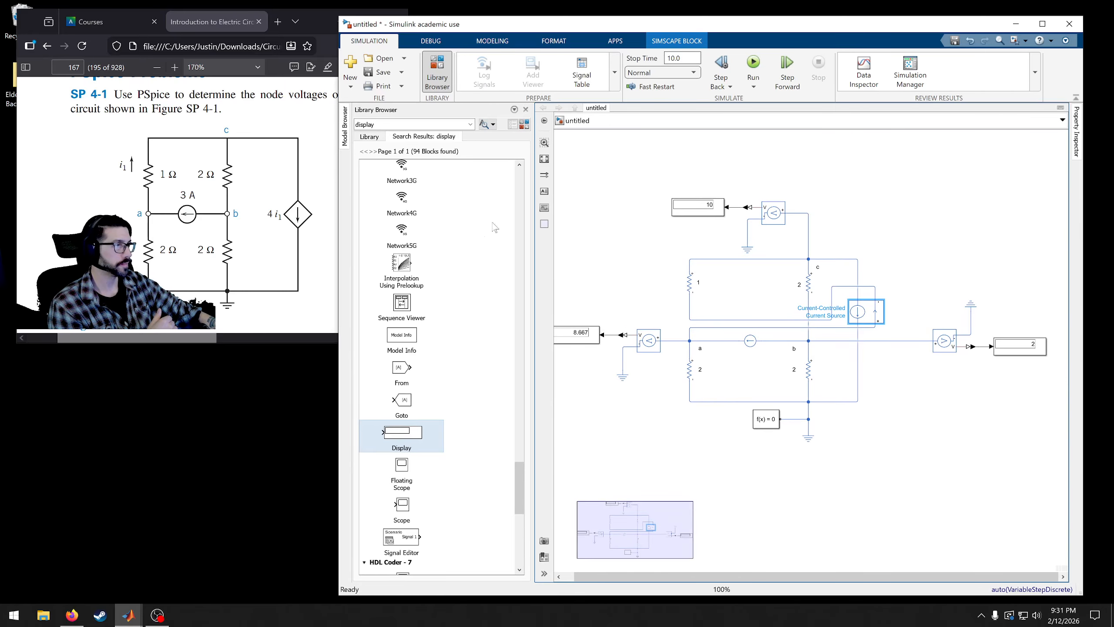
{"action": "left_click", "coordinate": [1042, 24]}
{"action": "scroll", "coordinate": [458, 303], "scroll_direction": "up", "scroll_amount": 2}
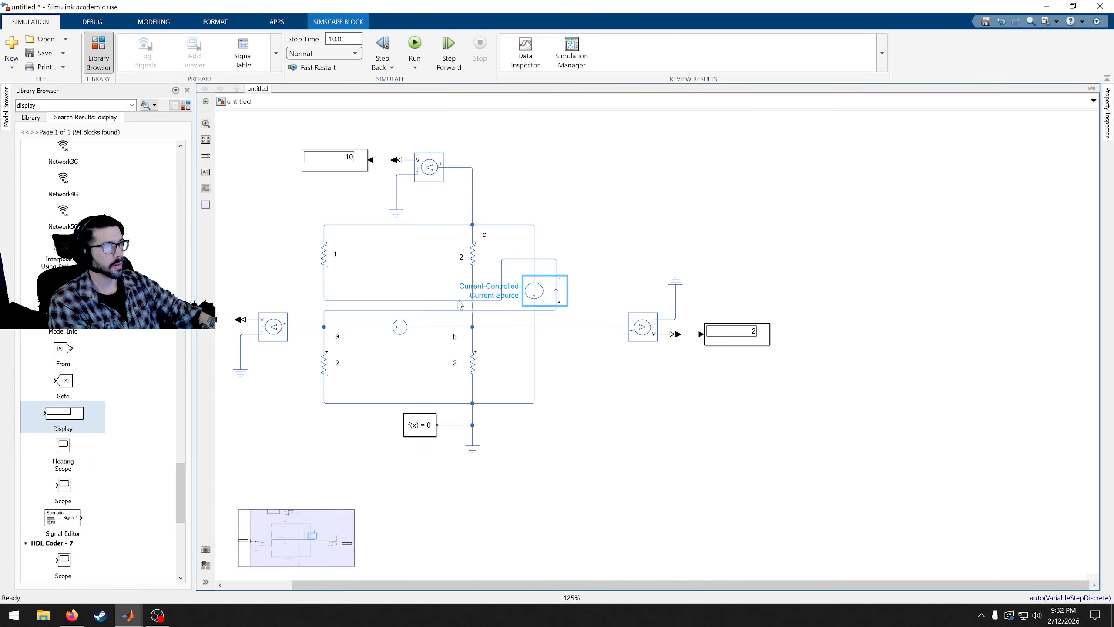
{"action": "scroll", "coordinate": [458, 303], "scroll_direction": "up", "scroll_amount": 1}
{"action": "left_click", "coordinate": [774, 425]}
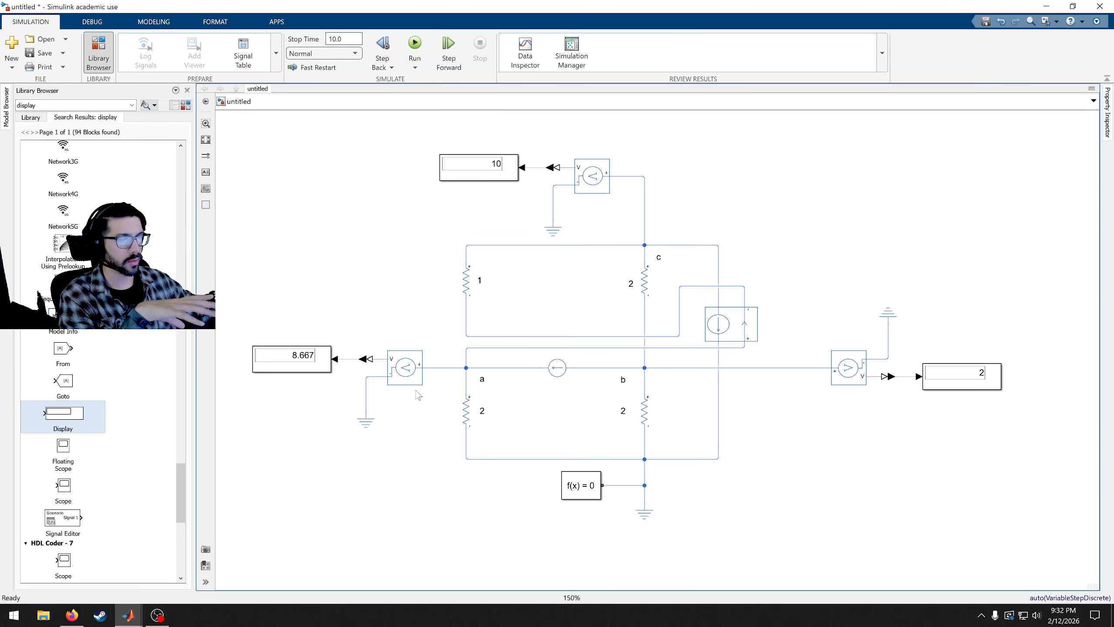
{"action": "left_click", "coordinate": [732, 340]}
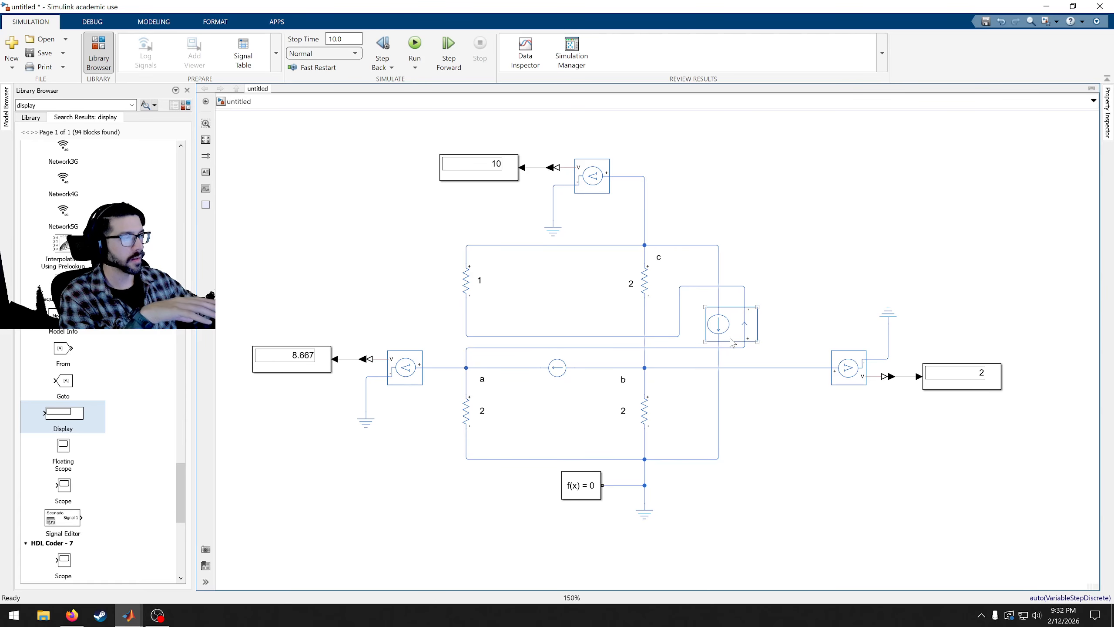
{"action": "left_click", "coordinate": [531, 393]}
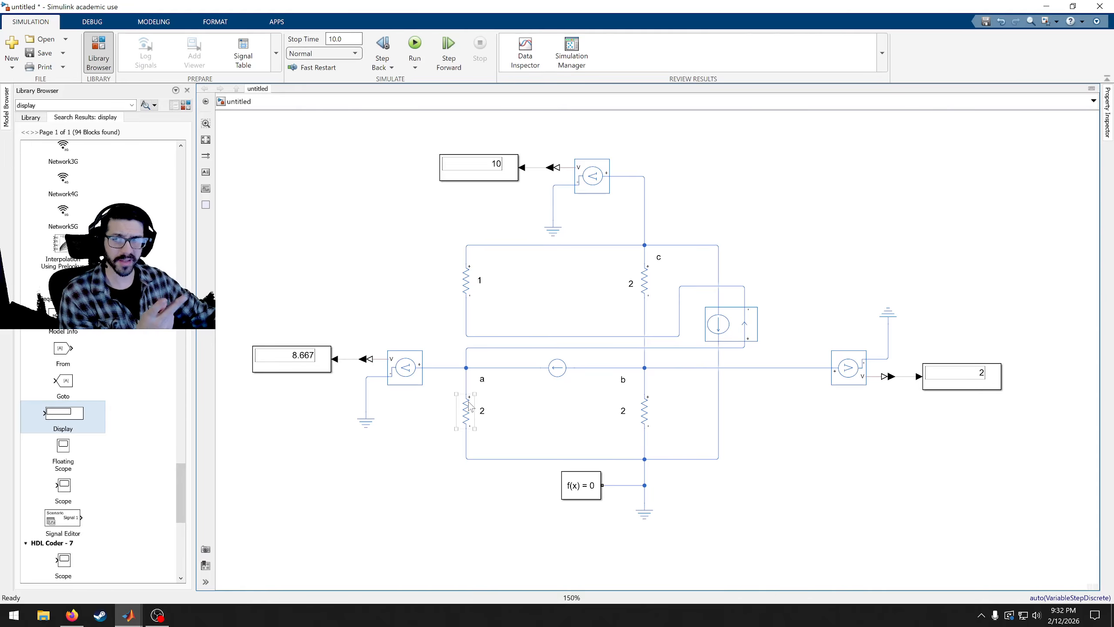
{"action": "left_click", "coordinate": [406, 369]}
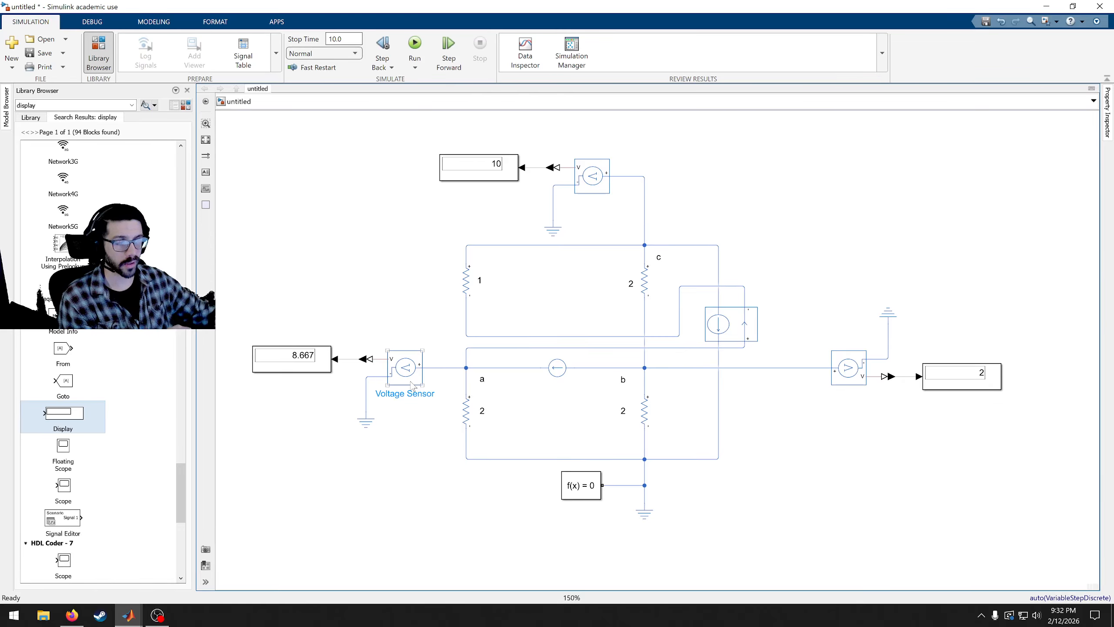
{"action": "left_click", "coordinate": [363, 424]}
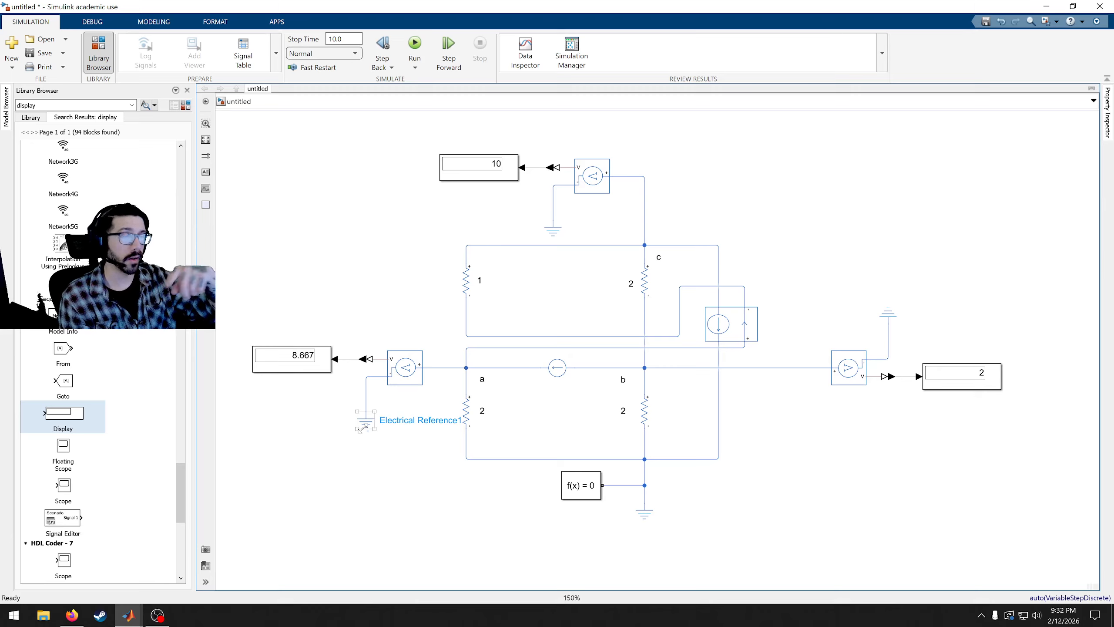
{"action": "left_click", "coordinate": [849, 380]}
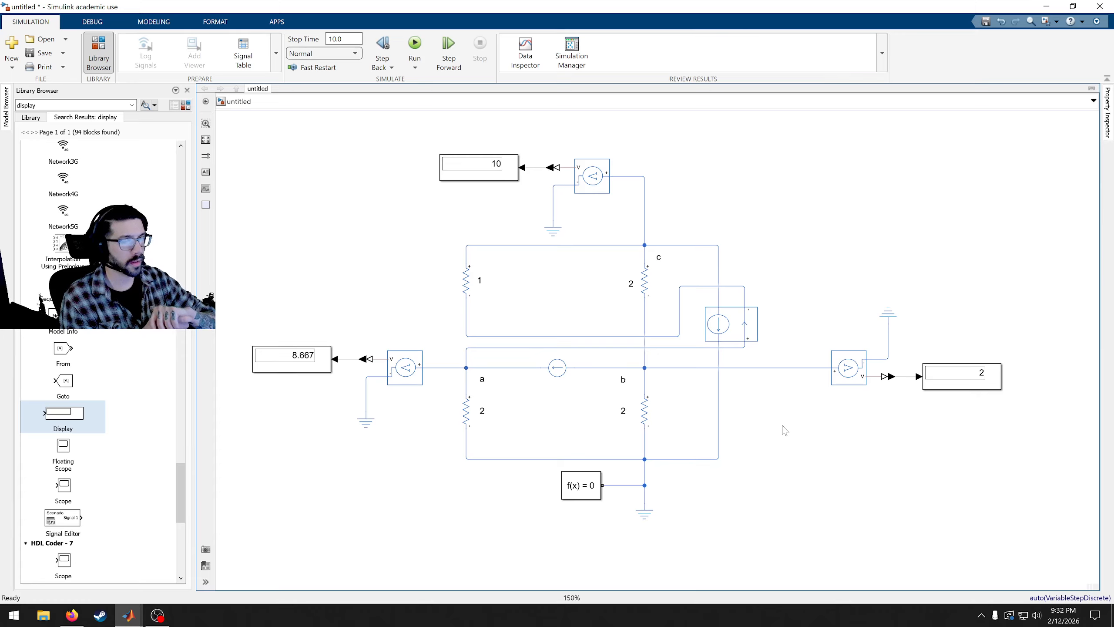
Return from the search results to the library tree to view the Simscape electrical source blocks
{"action": "left_click", "coordinate": [28, 117]}
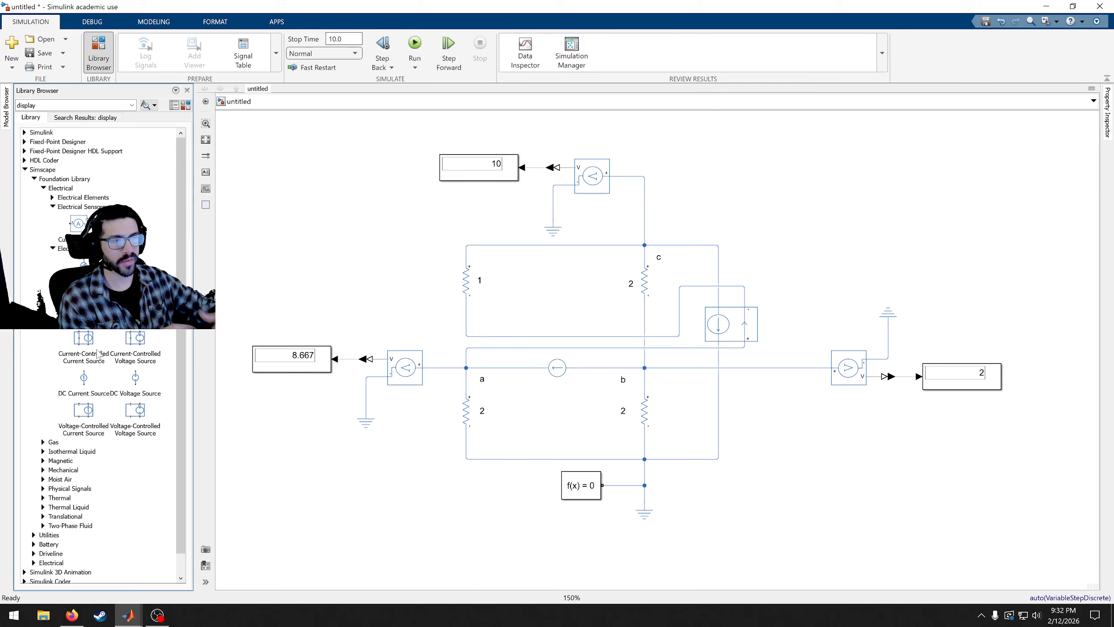
{"action": "mouse_move", "coordinate": [97, 355]}
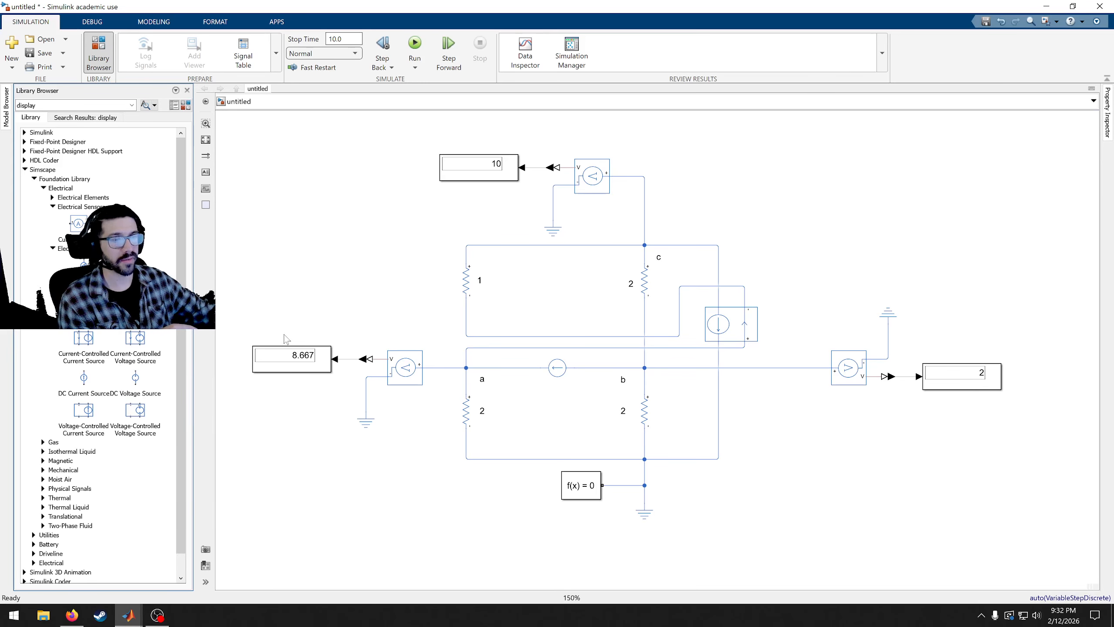